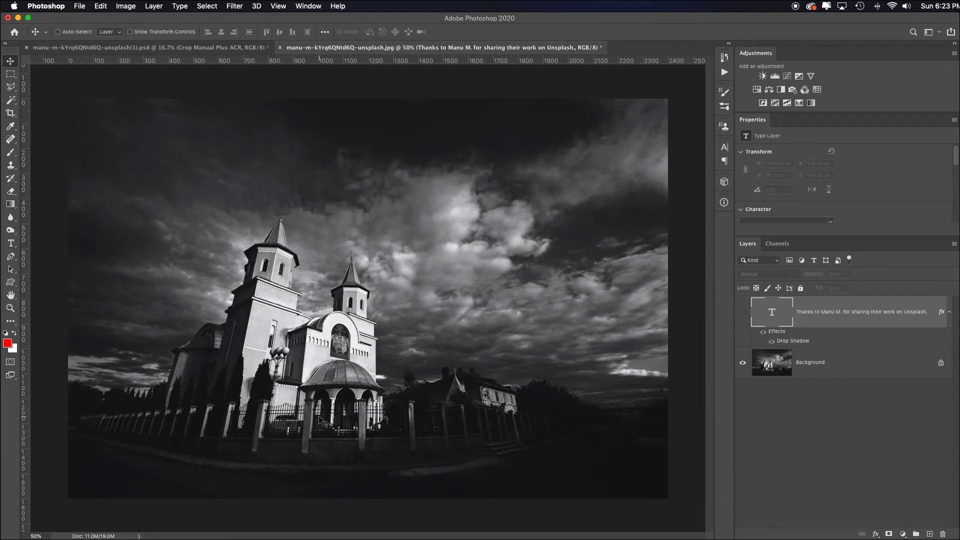
Duplicate the Background layer.
{"action": "left_click", "coordinate": [834, 373]}
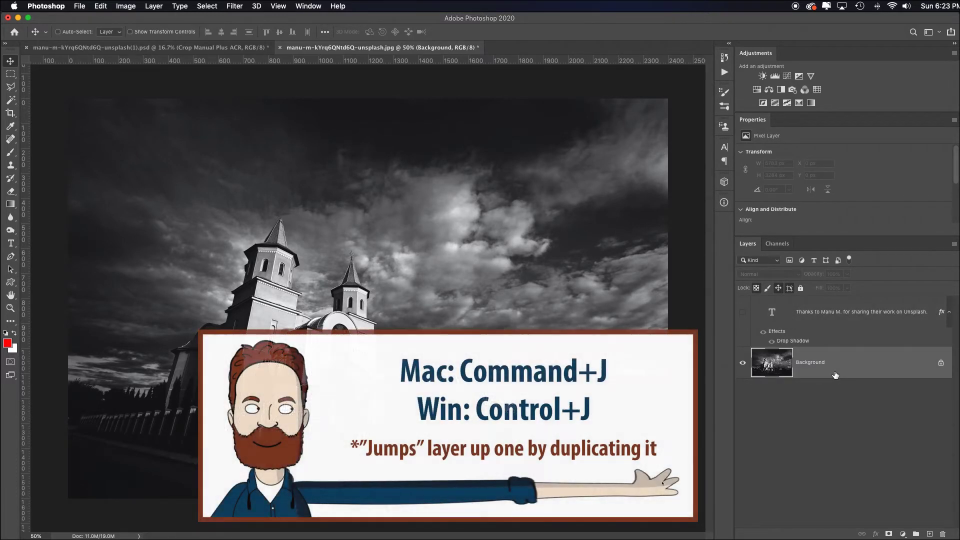
{"action": "key", "text": "super+j"}
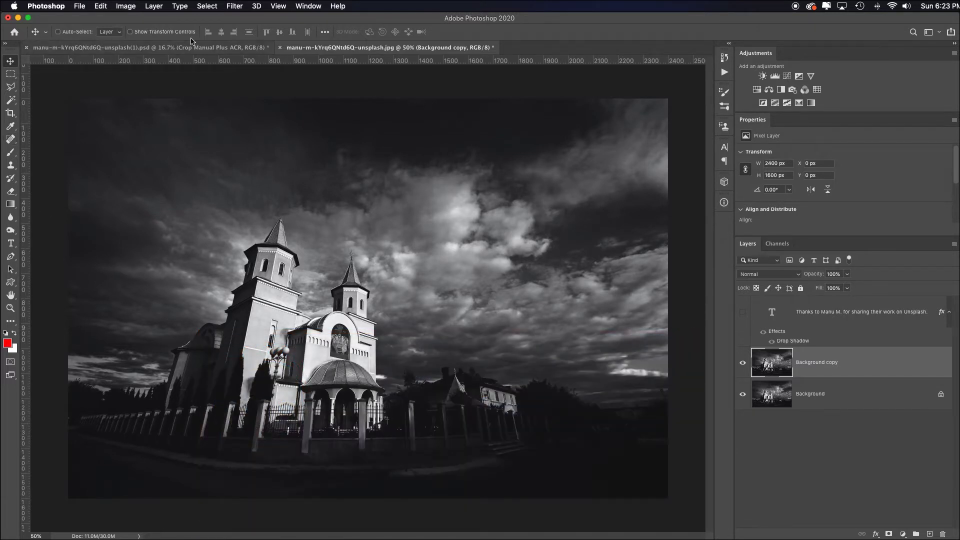
Switch the ruler units to inches and back to pixels.
{"action": "left_click", "coordinate": [278, 6]}
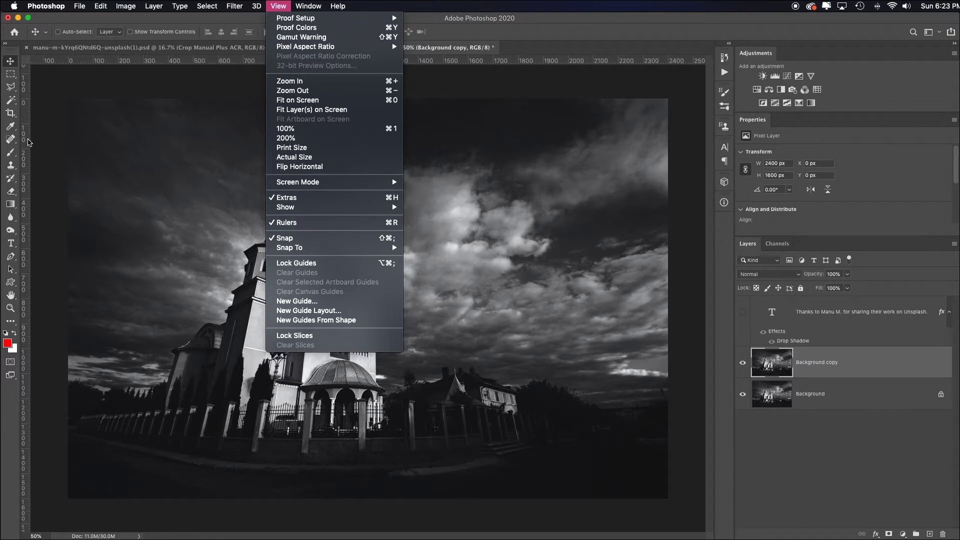
{"action": "left_click", "coordinate": [23, 146]}
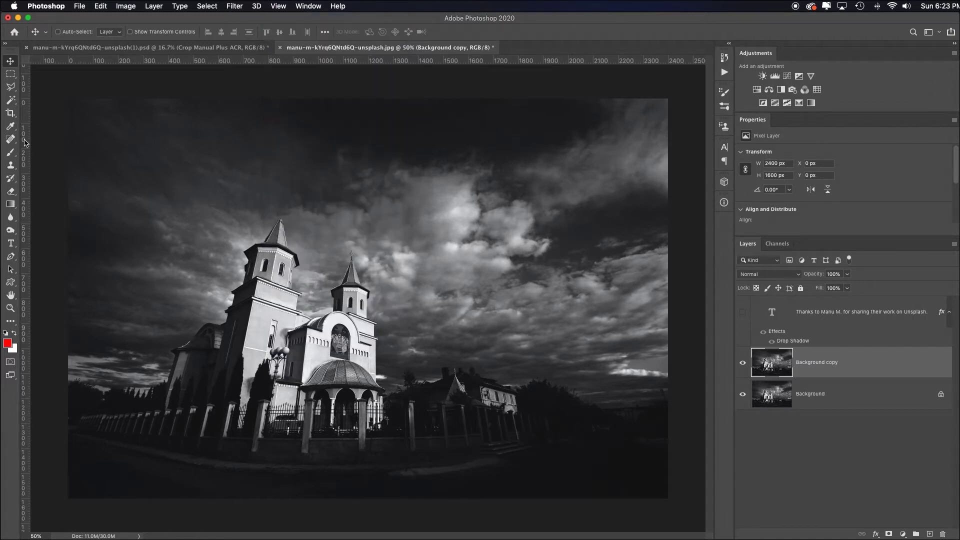
{"action": "right_click", "coordinate": [25, 143]}
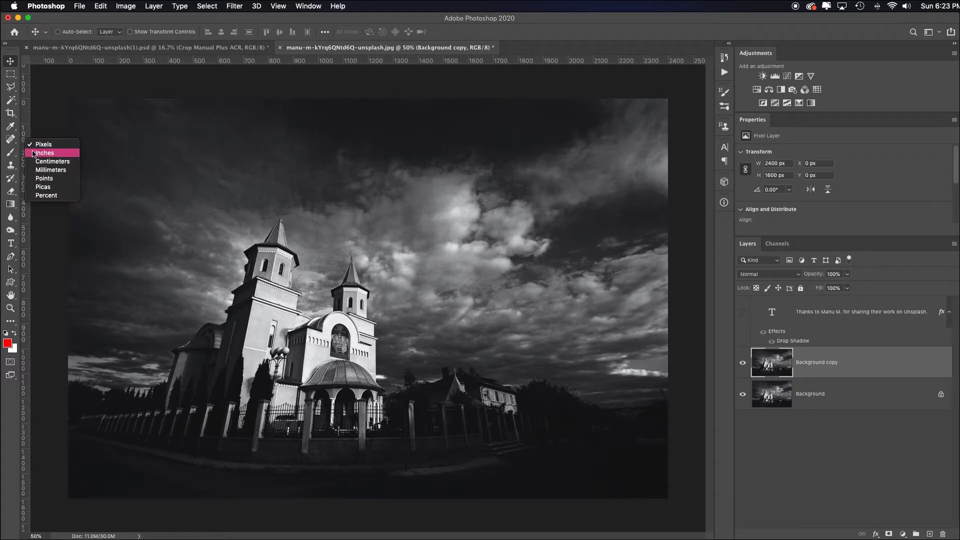
{"action": "left_click", "coordinate": [27, 153]}
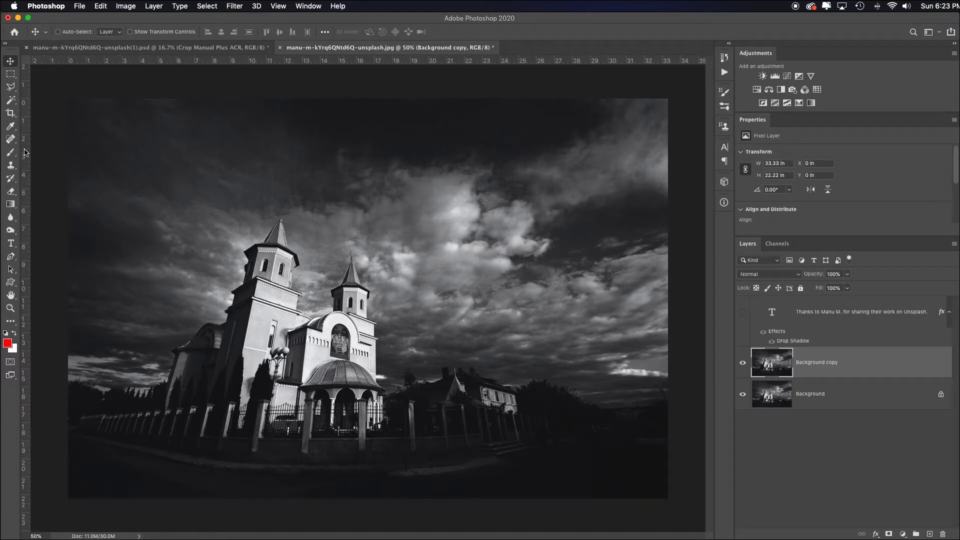
{"action": "right_click", "coordinate": [25, 152]}
{"action": "left_click", "coordinate": [39, 153]}
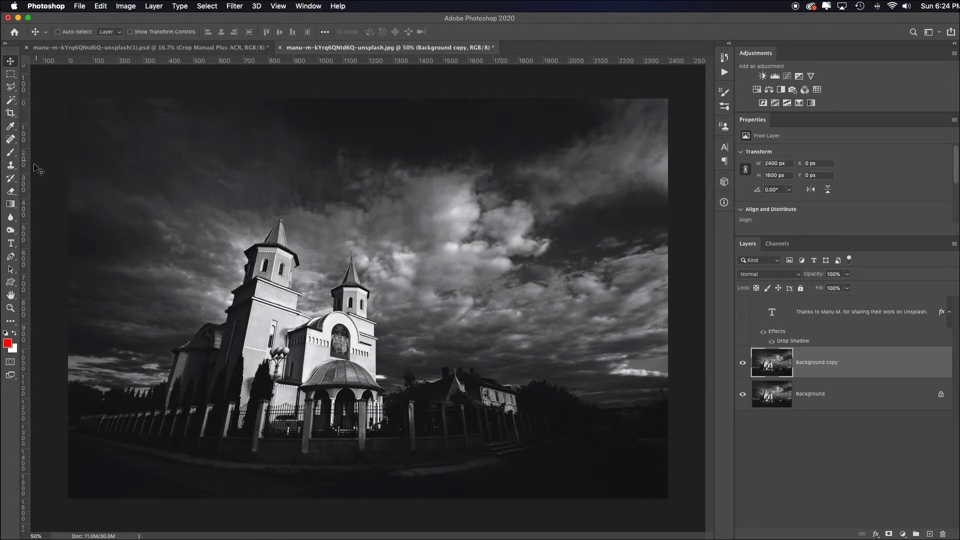
Place three vertical guides around the church's walls and one horizontal guide across the taller tower's roof.
{"action": "left_click_drag", "start_coordinate": [23, 179], "coordinate": [160, 193]}
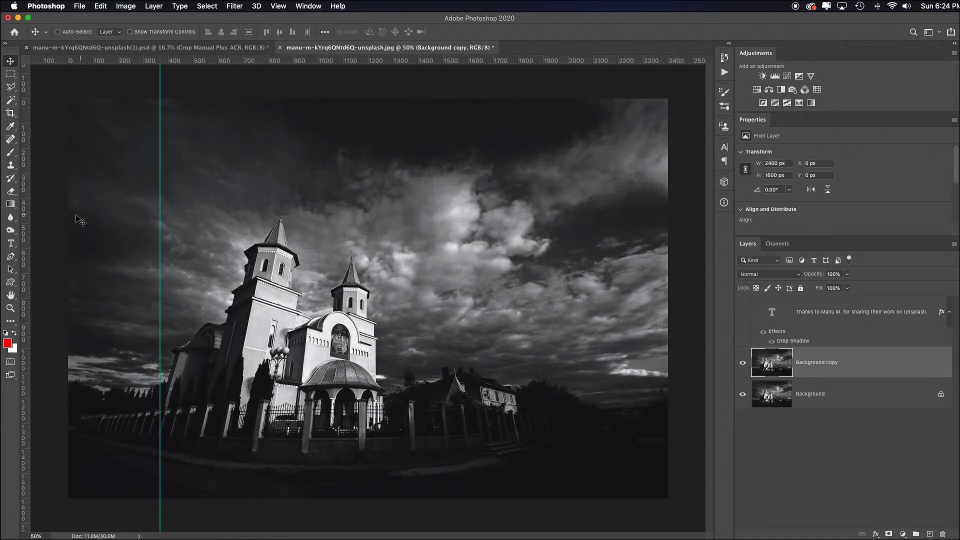
{"action": "left_click_drag", "start_coordinate": [24, 229], "coordinate": [228, 216]}
{"action": "left_click_drag", "start_coordinate": [36, 209], "coordinate": [376, 239]}
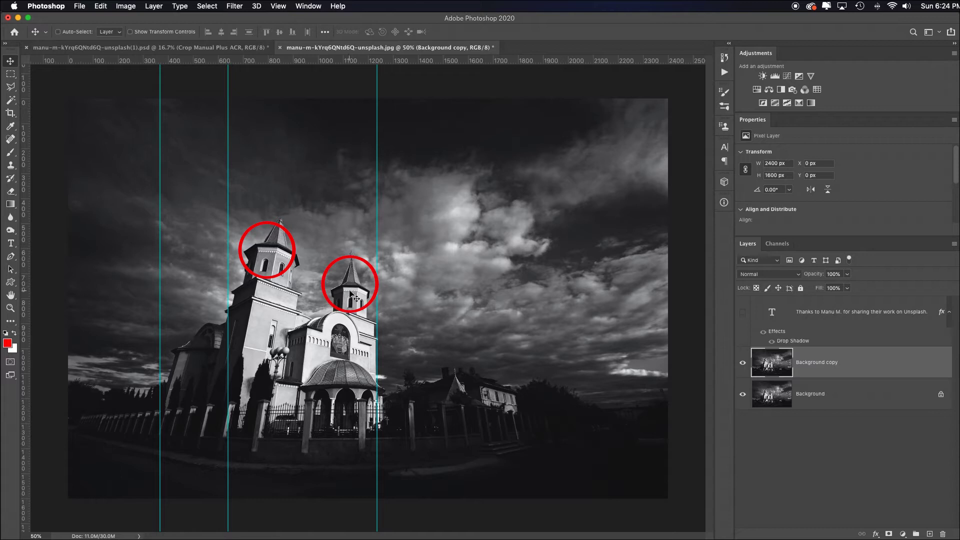
{"action": "left_click_drag", "start_coordinate": [266, 62], "coordinate": [280, 244]}
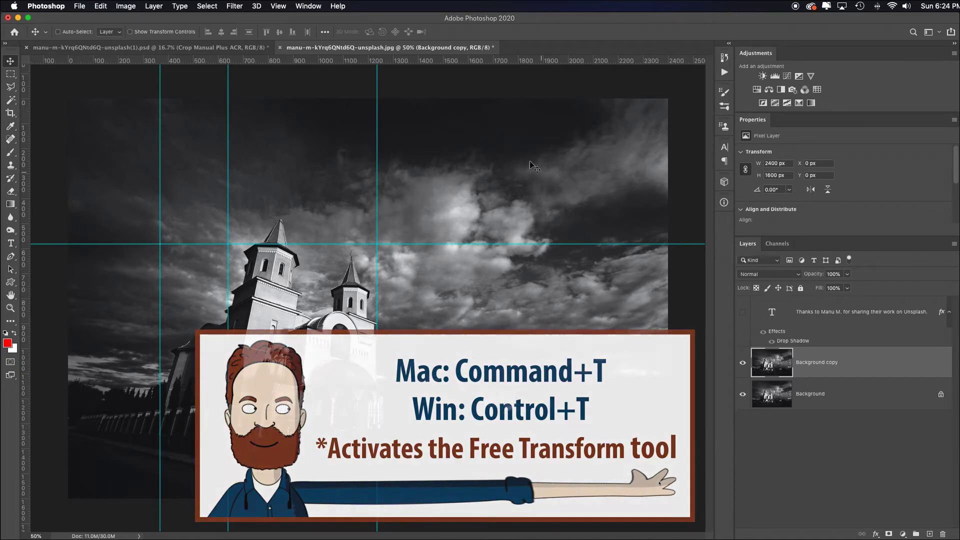
Free-transform the Background copy layer, pulling both upper corners outward independently to straighten the church's leaning walls against the guides.
{"action": "left_click", "coordinate": [101, 6]}
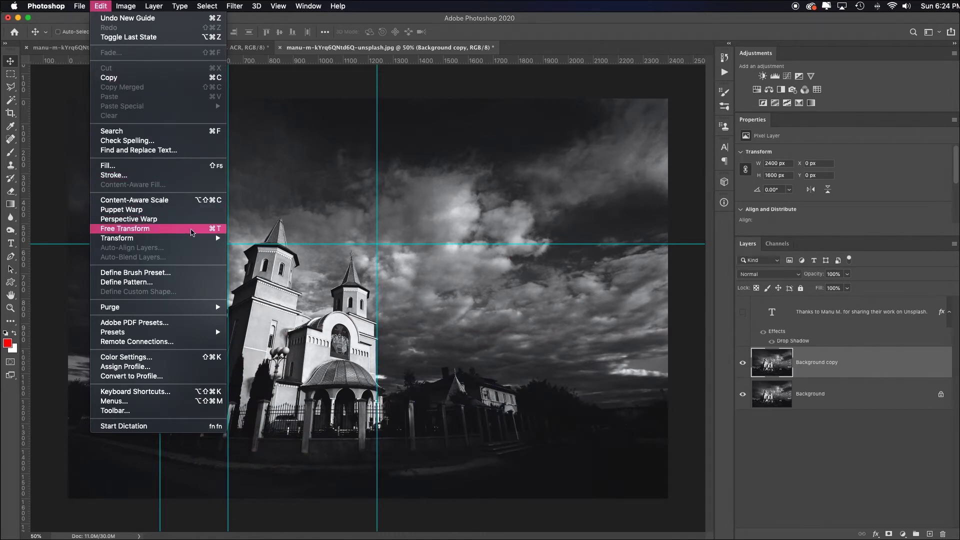
{"action": "left_click", "coordinate": [150, 229]}
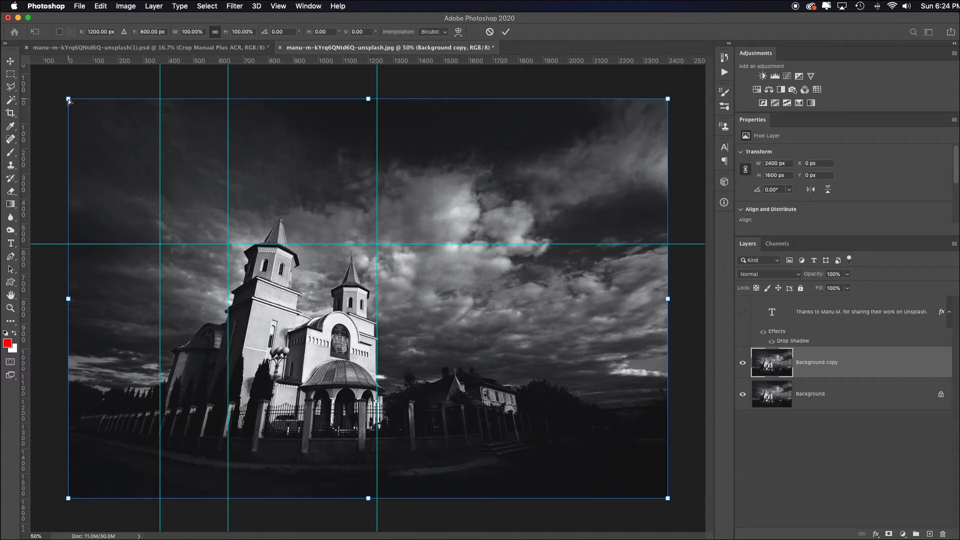
{"action": "left_click_drag", "start_coordinate": [69, 100], "coordinate": [2, 98]}
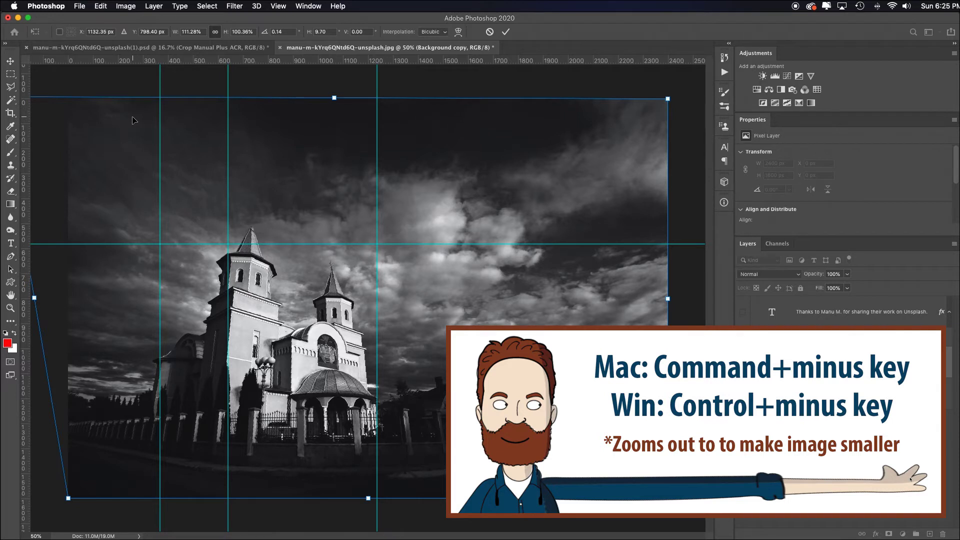
{"action": "key", "text": "super+minus"}
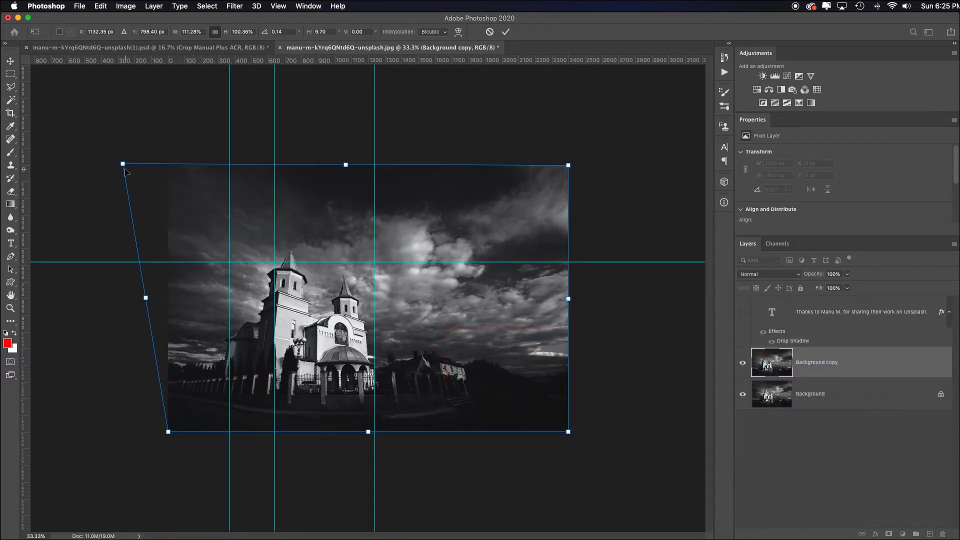
{"action": "left_click_drag", "start_coordinate": [123, 165], "coordinate": [87, 163]}
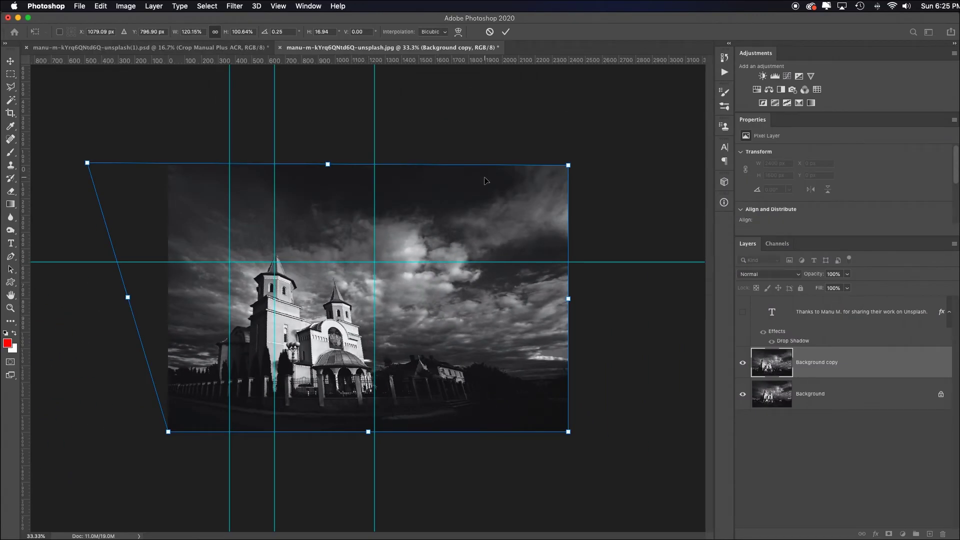
{"action": "left_click_drag", "start_coordinate": [569, 167], "coordinate": [645, 165]}
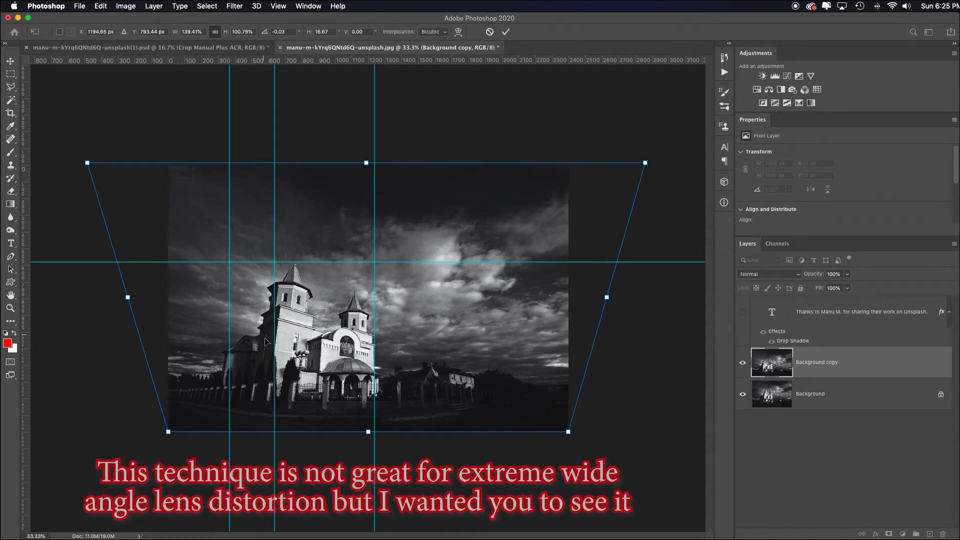
{"action": "left_click_drag", "start_coordinate": [88, 164], "coordinate": [40, 154]}
{"action": "left_click_drag", "start_coordinate": [645, 163], "coordinate": [672, 163]}
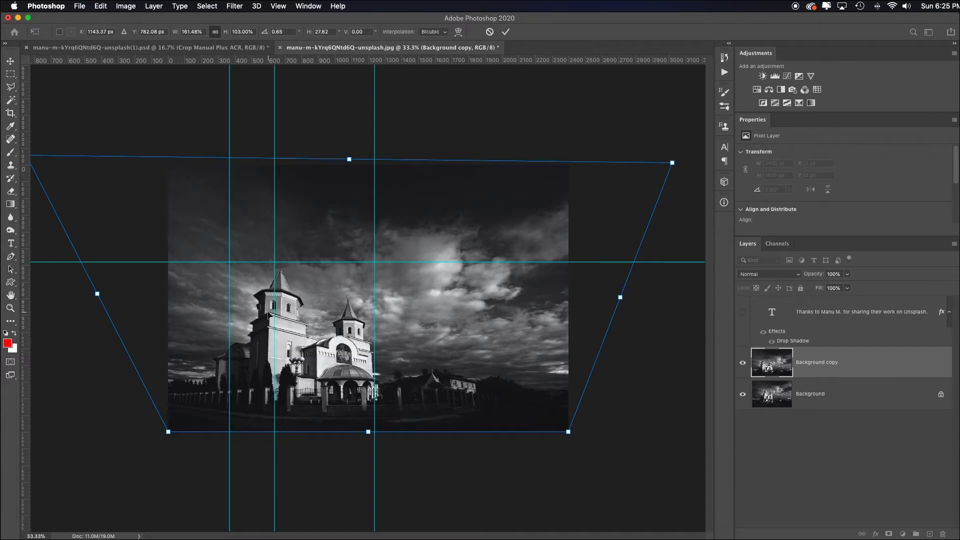
Stretch the layer's top edge upward to a height of about 2142 px and apply the transform.
{"action": "left_click", "coordinate": [349, 159]}
{"action": "left_click_drag", "start_coordinate": [349, 158], "coordinate": [349, 79]}
{"action": "key", "text": "Return"}
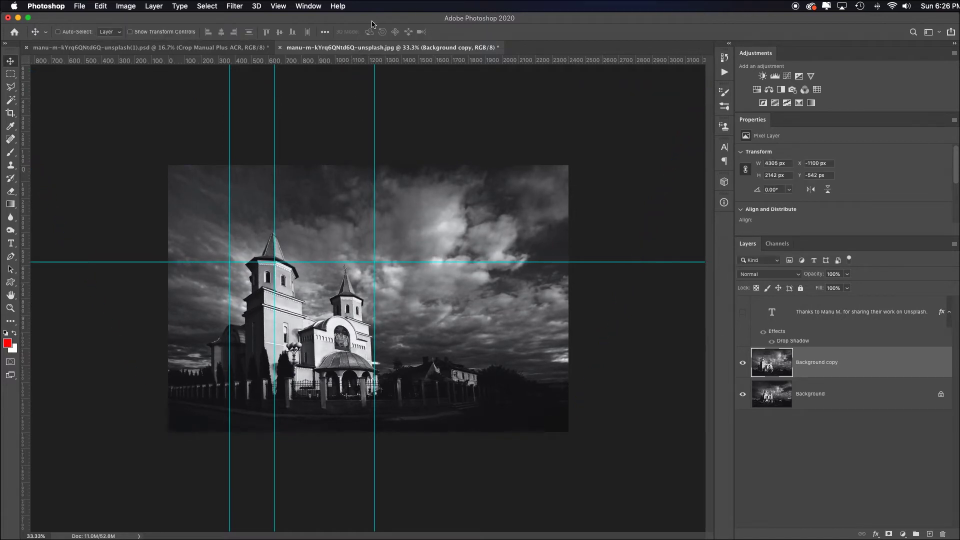
Clear all guides and fit the image to the window.
{"action": "left_click", "coordinate": [278, 6]}
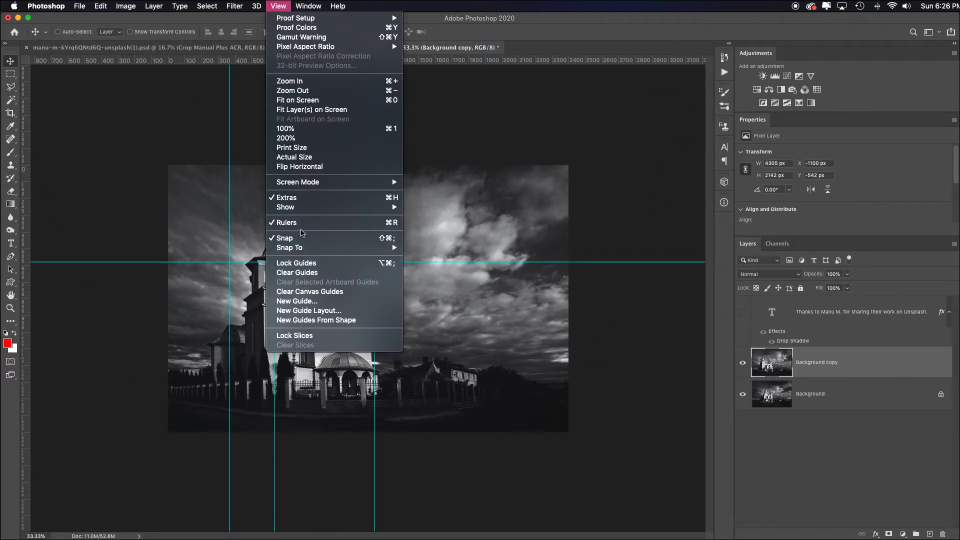
{"action": "left_click", "coordinate": [329, 272]}
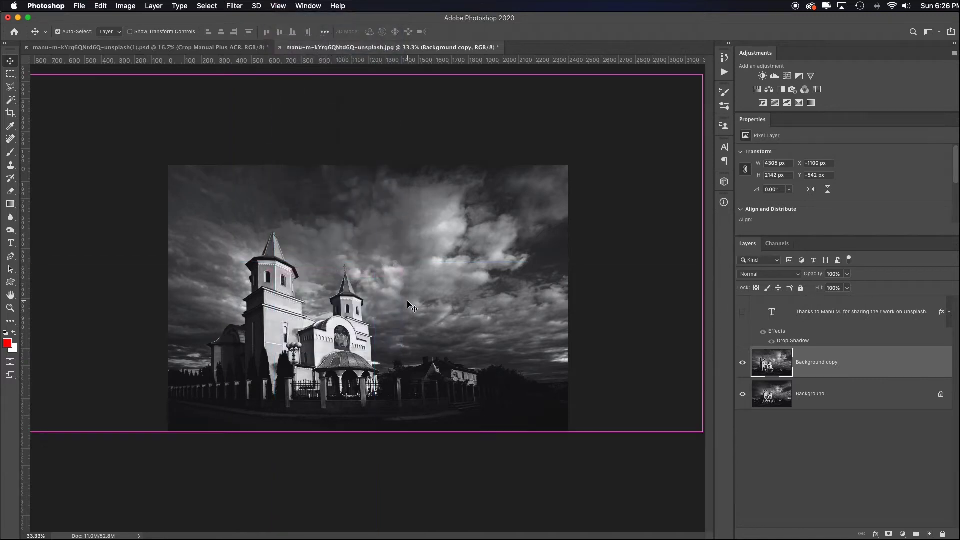
{"action": "key", "text": "super+0"}
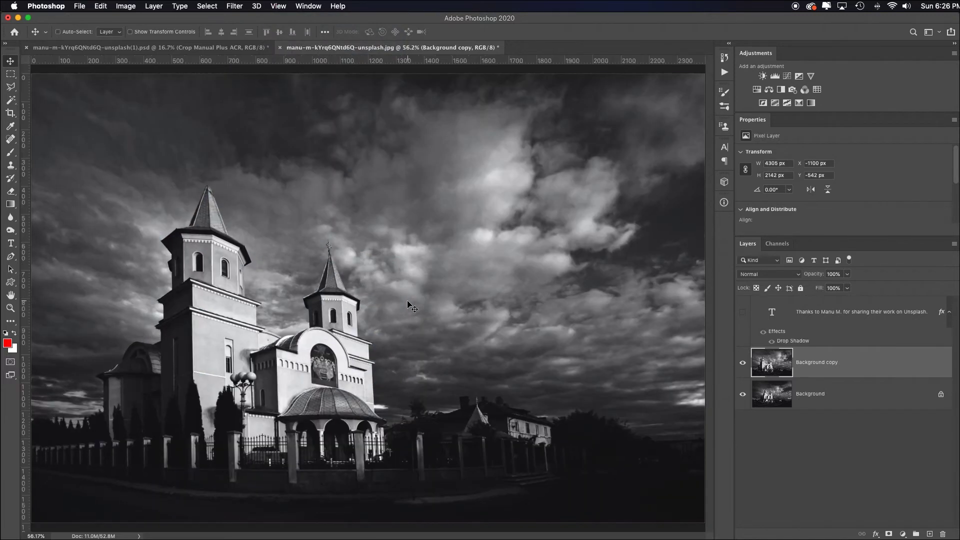
Toggle the Background copy layer's visibility to compare the corrected church with the original.
{"action": "left_click", "coordinate": [742, 365]}
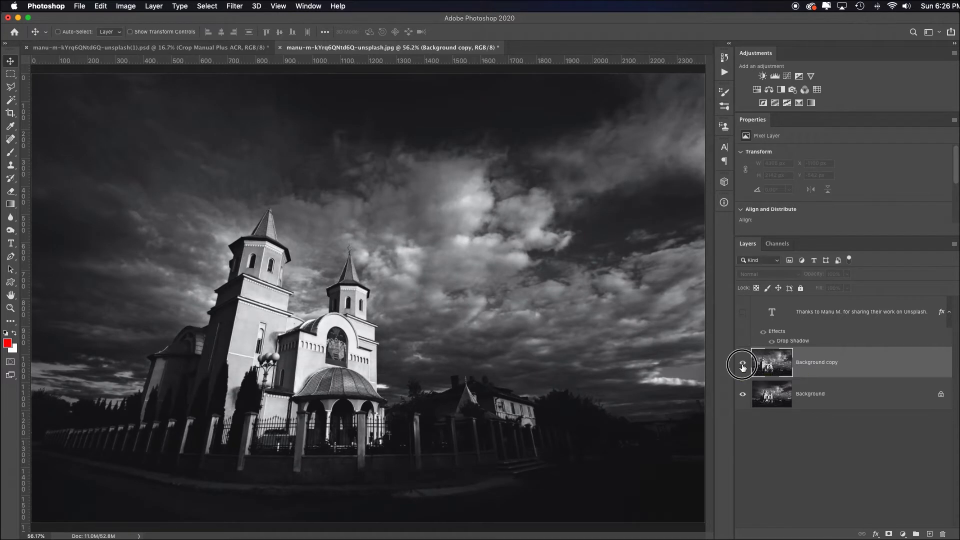
{"action": "left_click", "coordinate": [742, 365]}
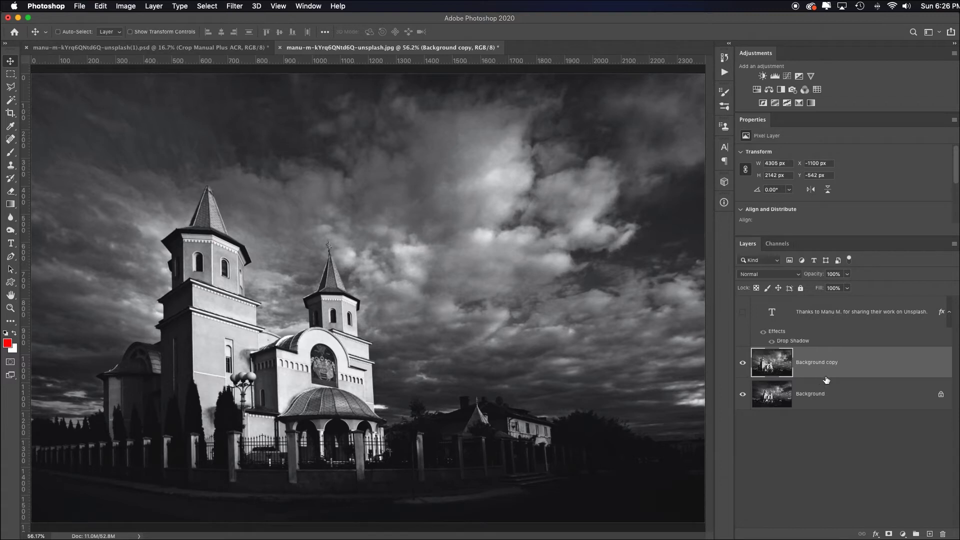
{"action": "left_click", "coordinate": [742, 363]}
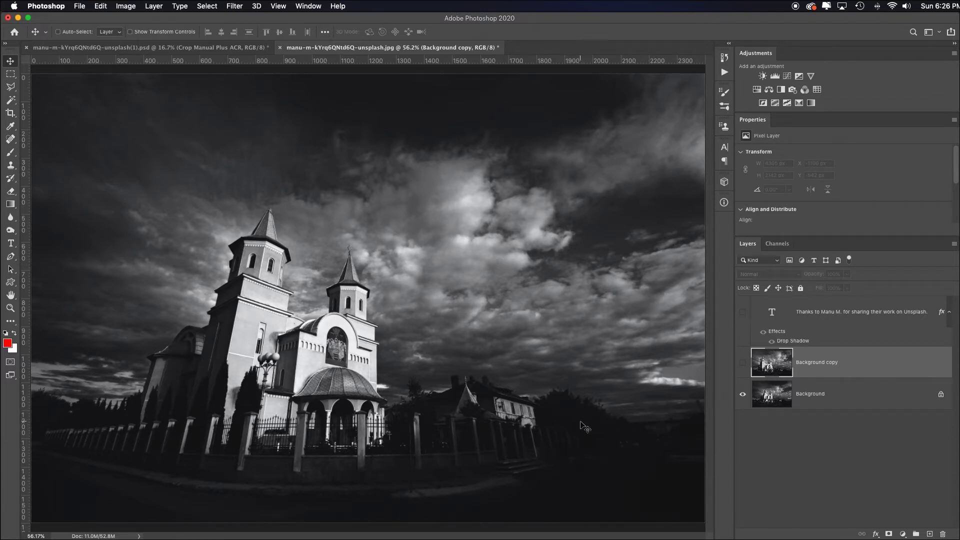
{"action": "left_click", "coordinate": [743, 363]}
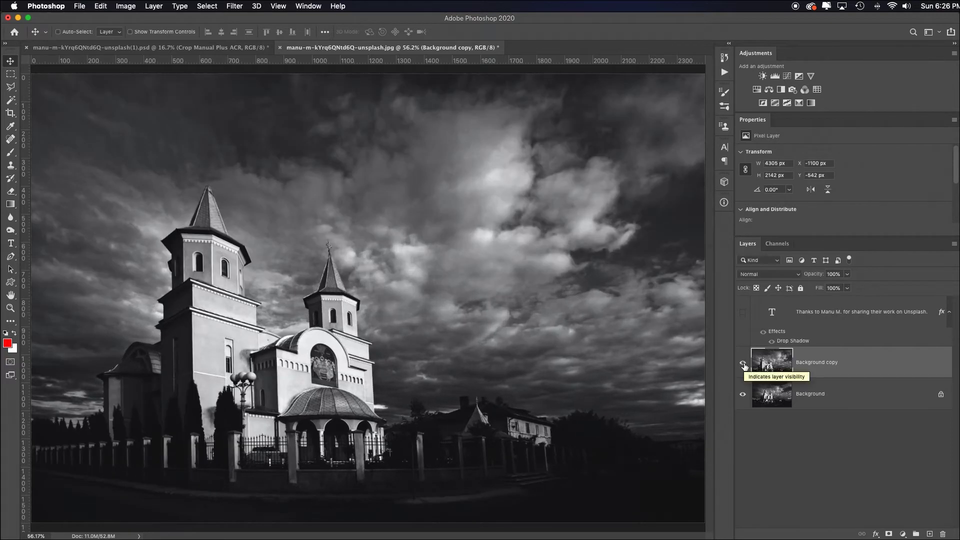
Hide the Background copy layer and duplicate the original Background layer again.
{"action": "left_click", "coordinate": [743, 365]}
{"action": "left_click", "coordinate": [824, 395]}
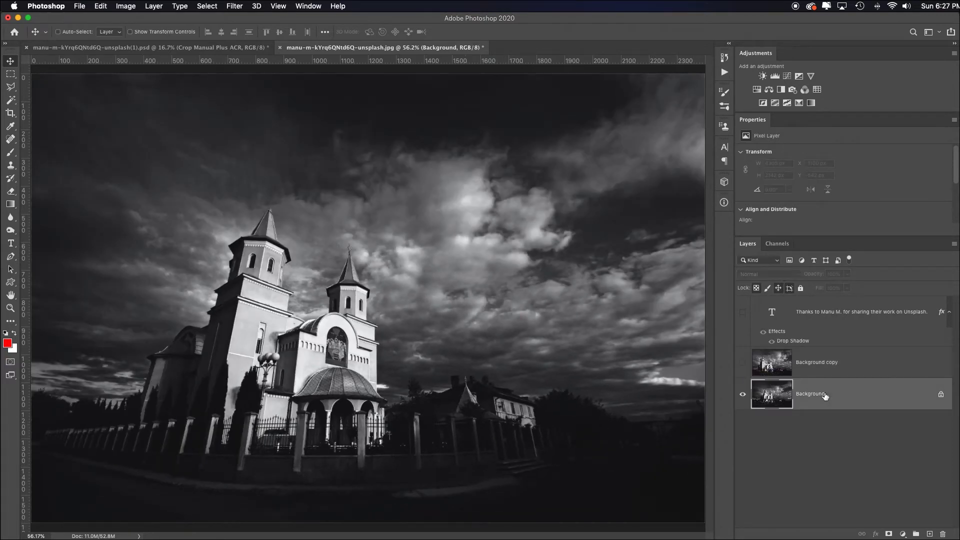
{"action": "key", "text": "super+j"}
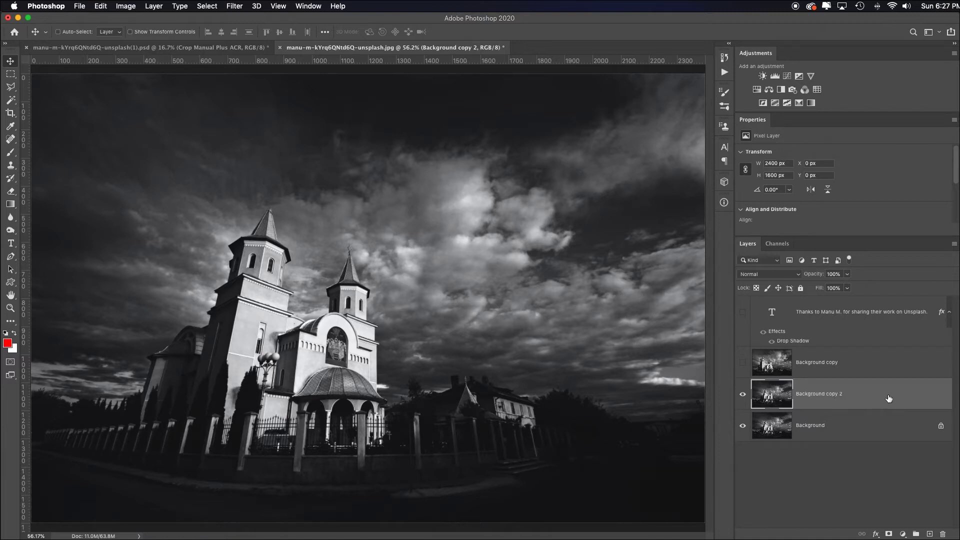
Open the Adaptive Wide Angle filter on the new copy and add a vertical constraint along the tall tower's front left edge.
{"action": "left_click", "coordinate": [235, 6]}
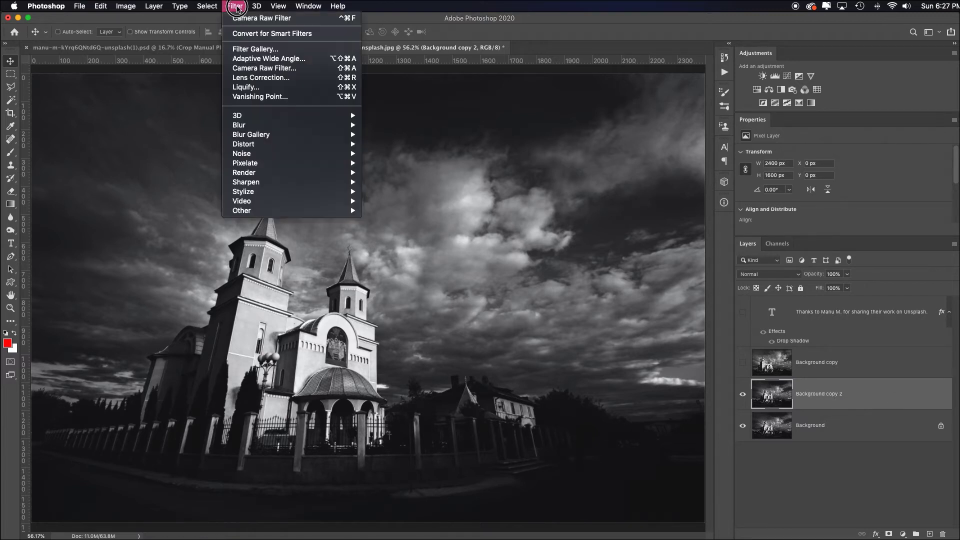
{"action": "left_click", "coordinate": [318, 59]}
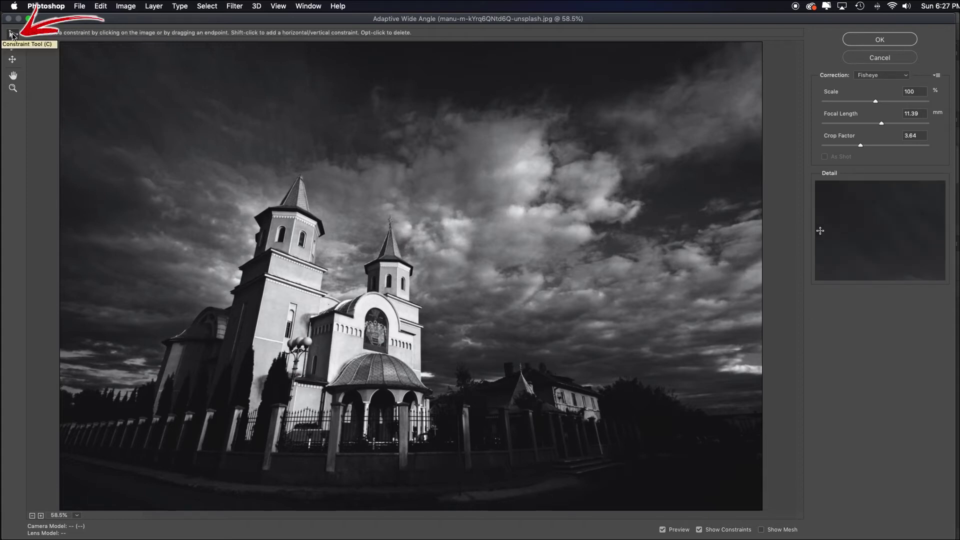
{"action": "left_click", "coordinate": [265, 279]}
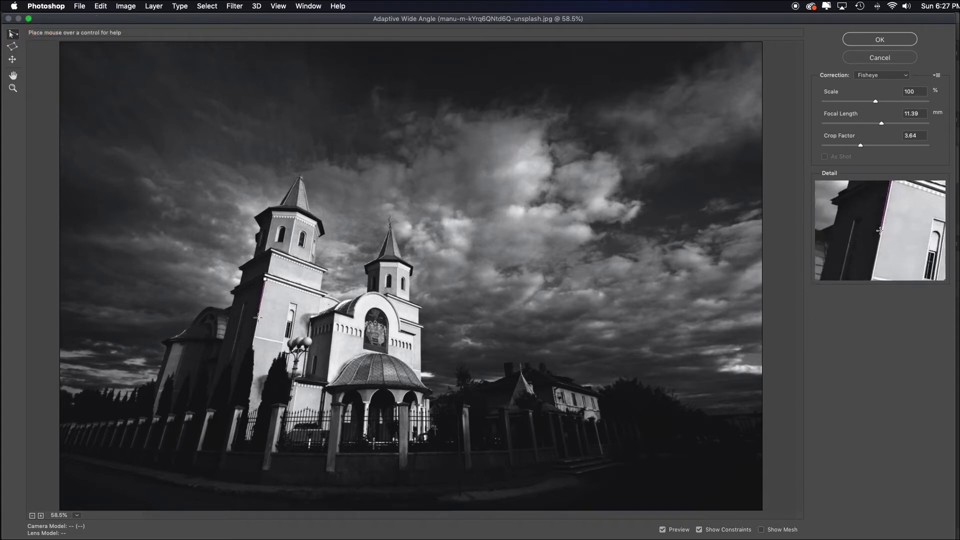
{"action": "left_click", "coordinate": [228, 464]}
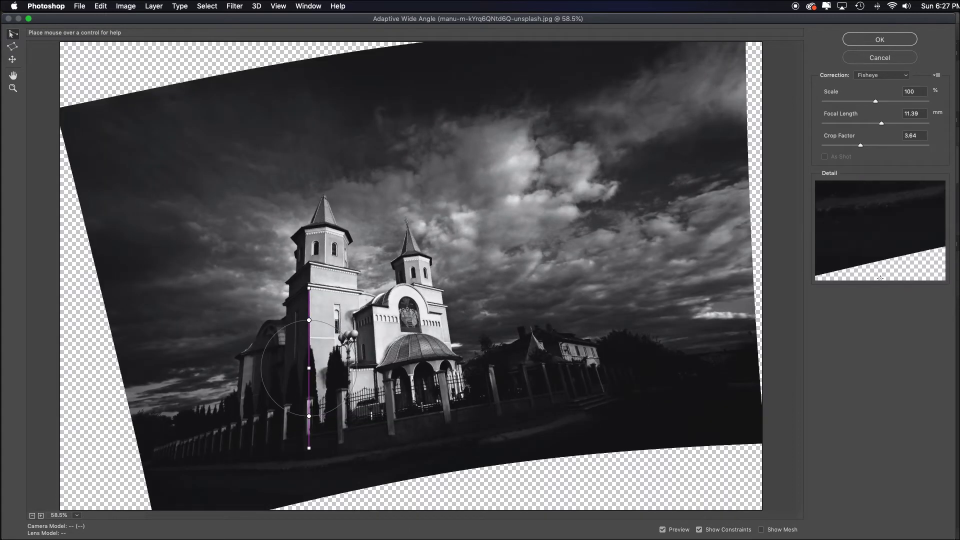
Add vertical constraints along the church's front right wall, both edges of the neighbouring house, and the church's rear left wall.
{"action": "left_click", "coordinate": [444, 308]}
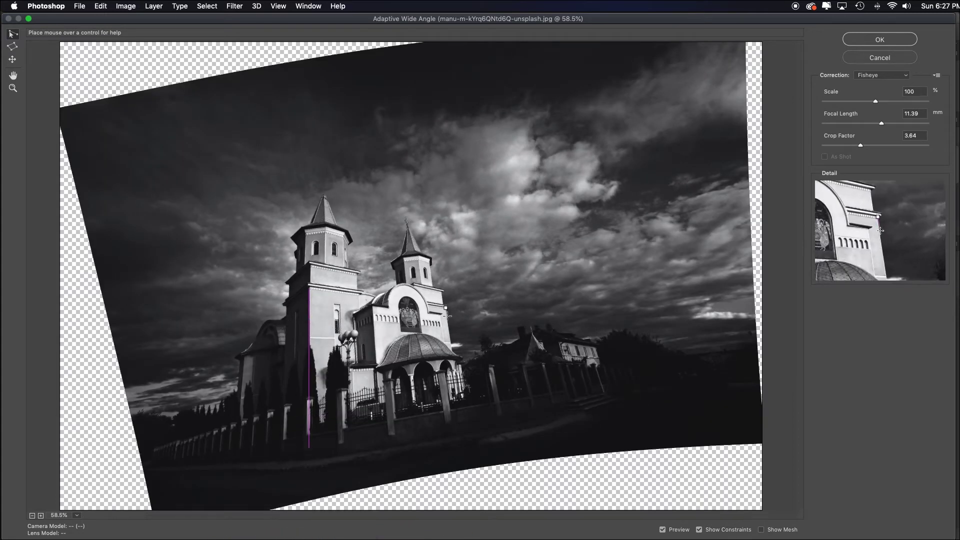
{"action": "left_click", "coordinate": [464, 424]}
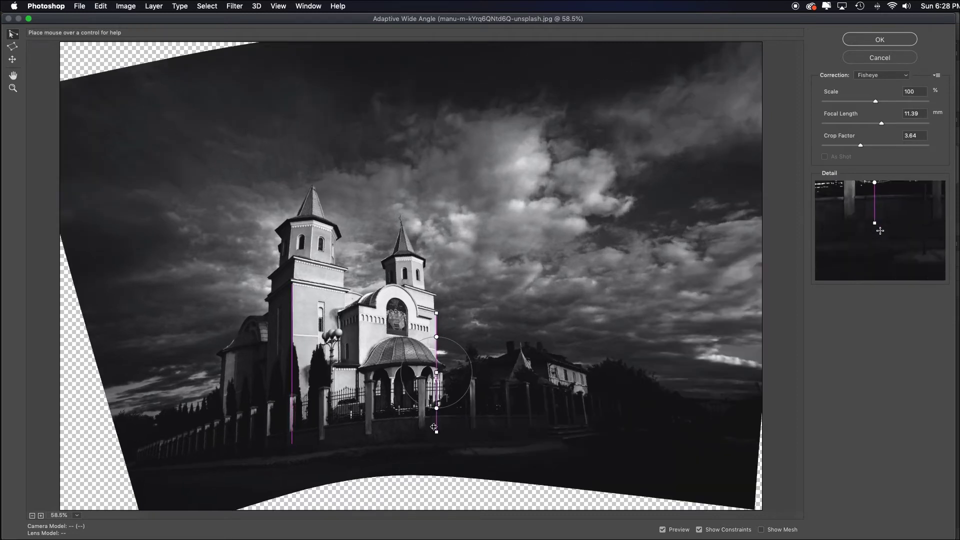
{"action": "left_click", "coordinate": [586, 374]}
{"action": "left_click", "coordinate": [587, 407]}
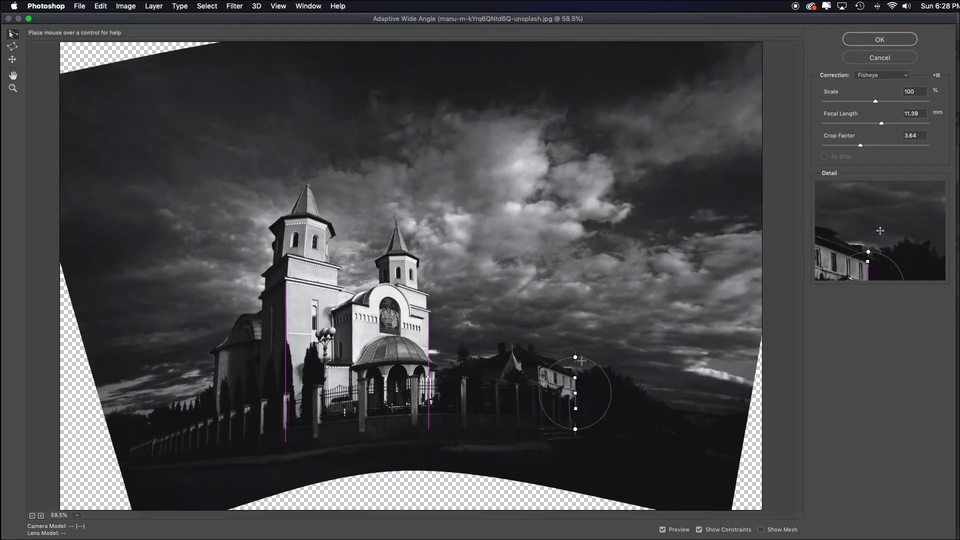
{"action": "left_click", "coordinate": [537, 366]}
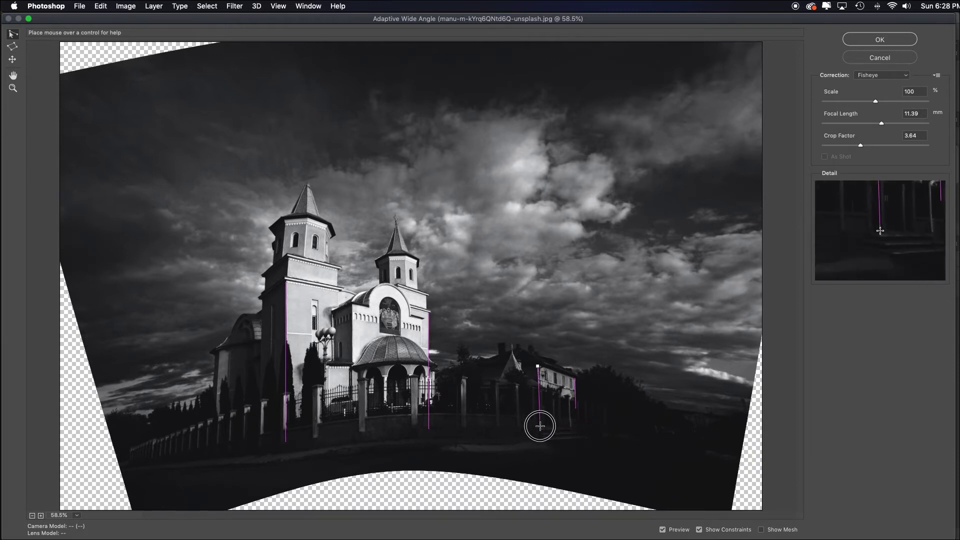
{"action": "left_click", "coordinate": [540, 431]}
{"action": "left_click", "coordinate": [215, 356]}
{"action": "left_click", "coordinate": [216, 451]}
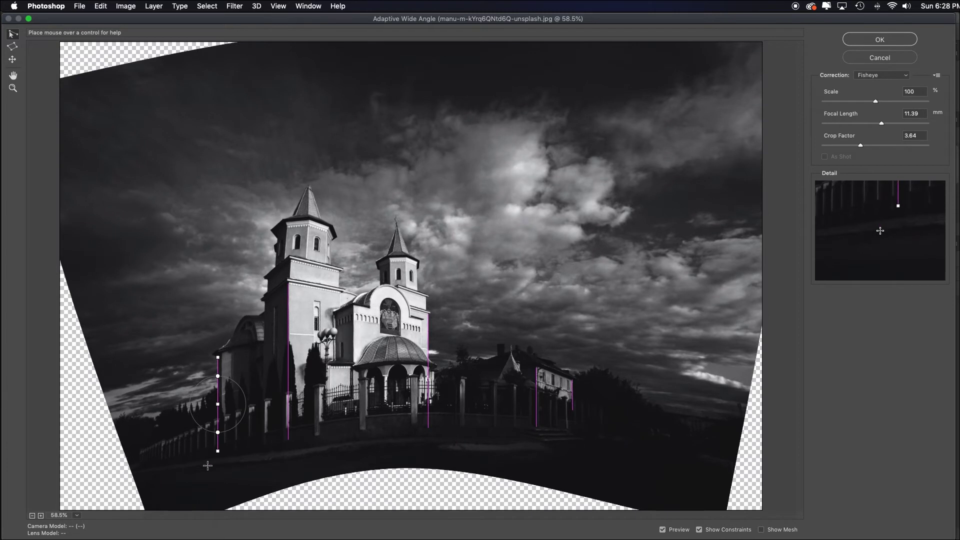
Add horizontal constraints under the roofs of both towers and along the base of the fence across the whole image.
{"action": "left_click", "coordinate": [388, 255]}
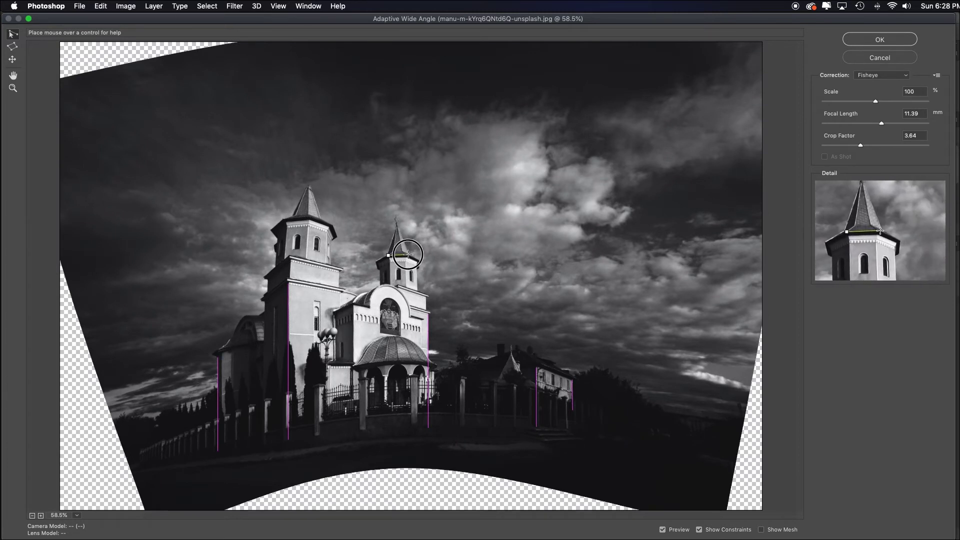
{"action": "left_click", "coordinate": [408, 255]}
{"action": "left_click", "coordinate": [284, 217]}
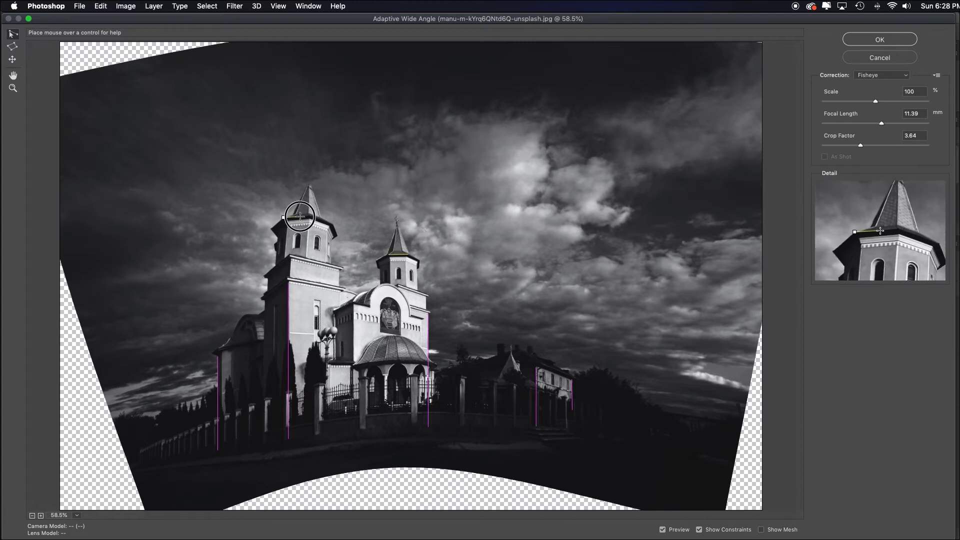
{"action": "left_click", "coordinate": [311, 214]}
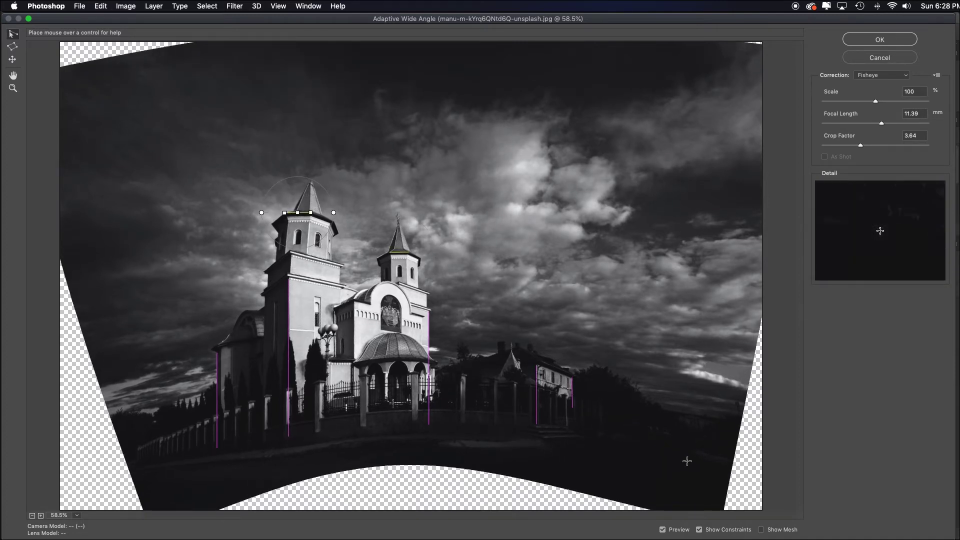
{"action": "left_click", "coordinate": [133, 468]}
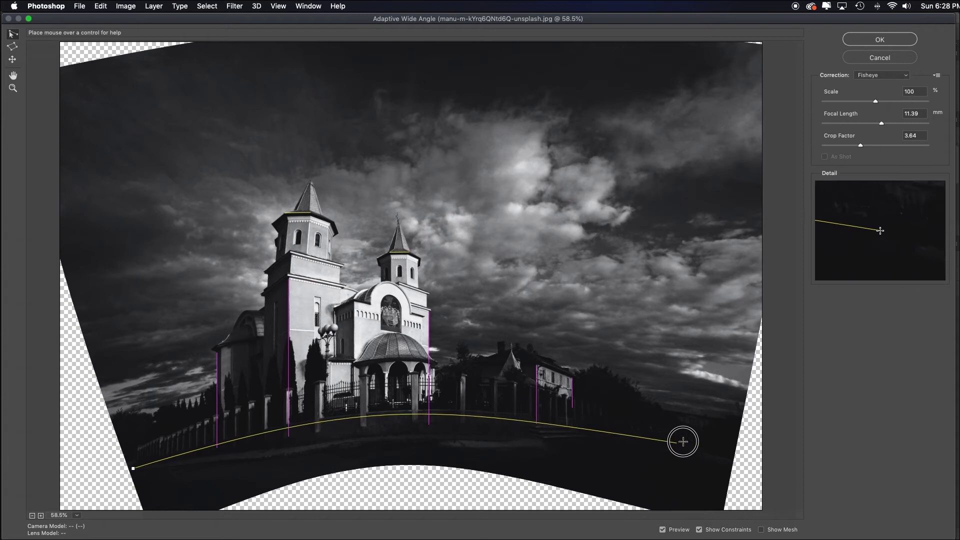
{"action": "left_click", "coordinate": [715, 452]}
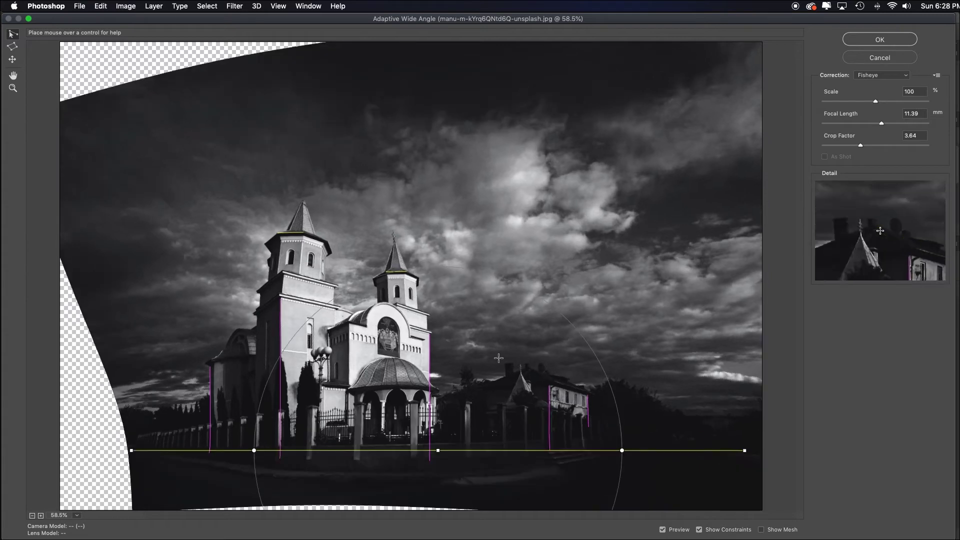
Add vertical constraints on the tall tower's upper left edge, the outer fence ends, the two entrance pillars and the small tower's sides.
{"action": "left_click_drag", "start_coordinate": [281, 245], "coordinate": [275, 295]}
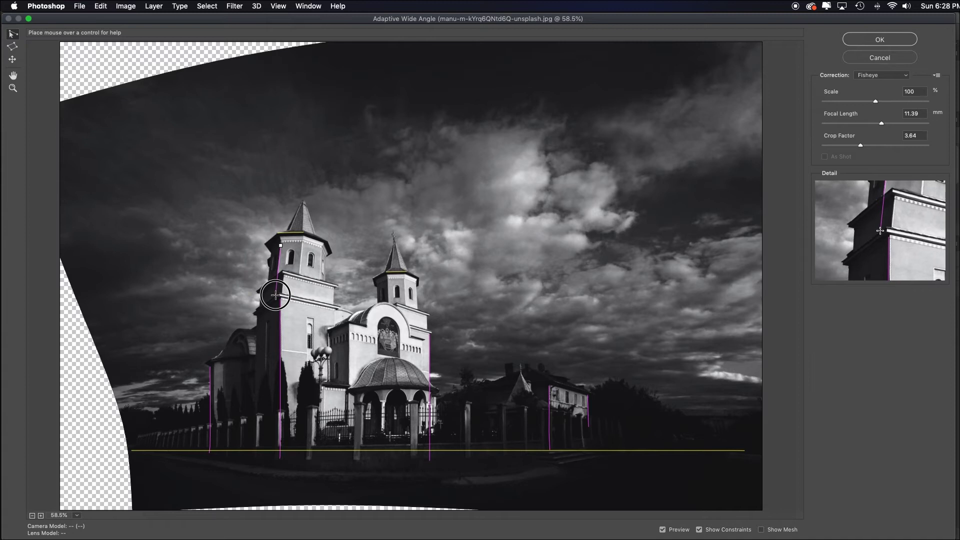
{"action": "left_click", "coordinate": [275, 295]}
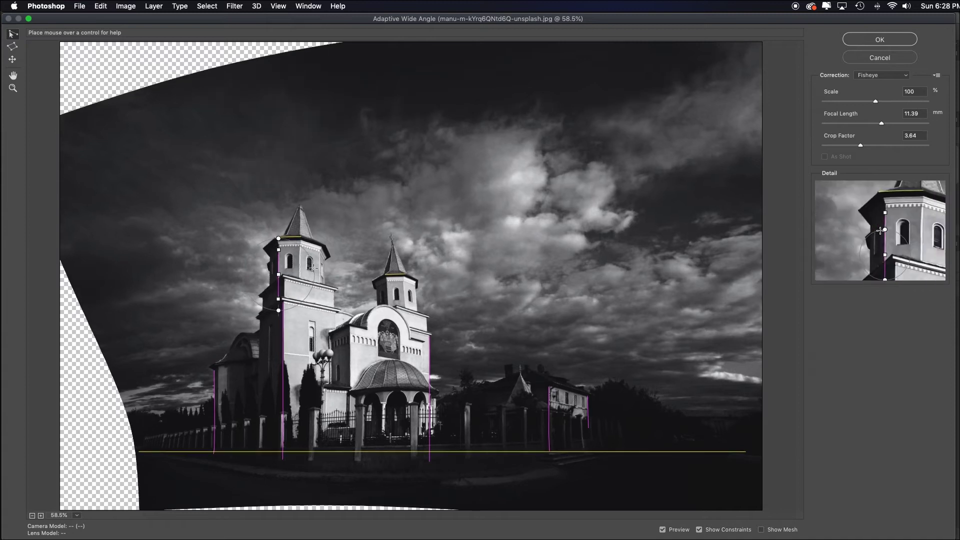
{"action": "left_click", "coordinate": [141, 451]}
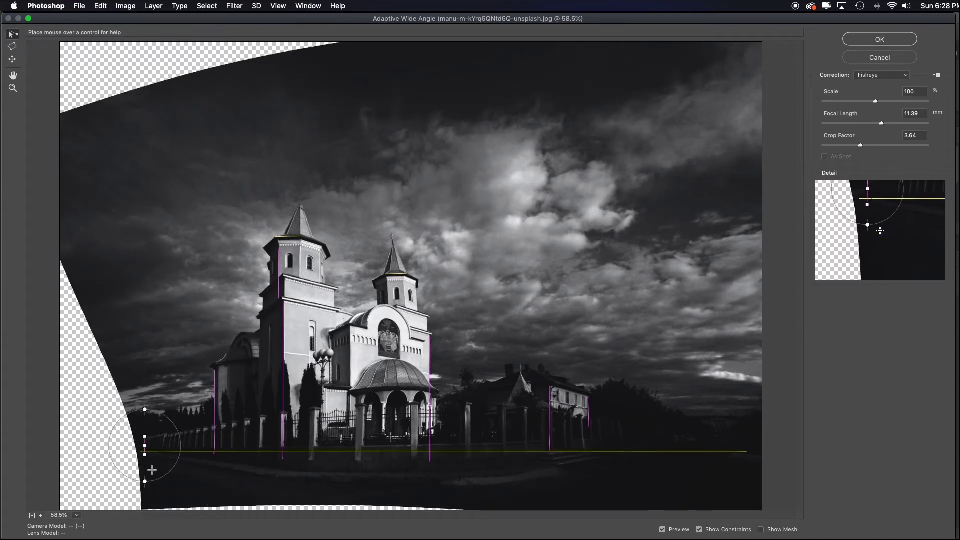
{"action": "left_click_drag", "start_coordinate": [617, 419], "coordinate": [621, 456]}
{"action": "left_click_drag", "start_coordinate": [357, 406], "coordinate": [354, 461]}
{"action": "left_click_drag", "start_coordinate": [418, 406], "coordinate": [417, 470]}
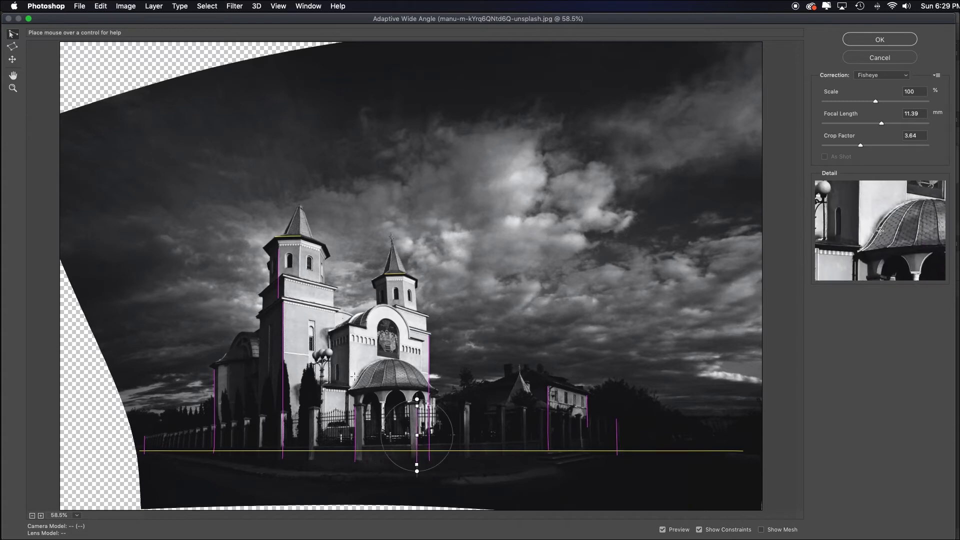
{"action": "mouse_move", "coordinate": [417, 266]}
{"action": "left_mouse_down"}
{"action": "mouse_move", "coordinate": [417, 337]}
{"action": "mouse_move", "coordinate": [378, 315]}
{"action": "mouse_move", "coordinate": [378, 269]}
{"action": "left_mouse_up"}
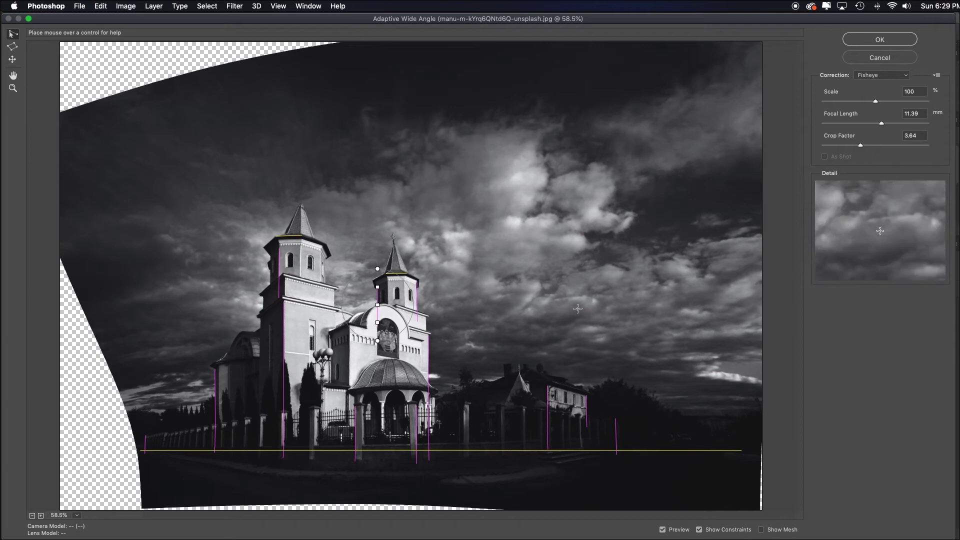
Apply the Adaptive Wide Angle correction and toggle the Background copy 2 layer's visibility to compare it with the original.
{"action": "left_click", "coordinate": [880, 40]}
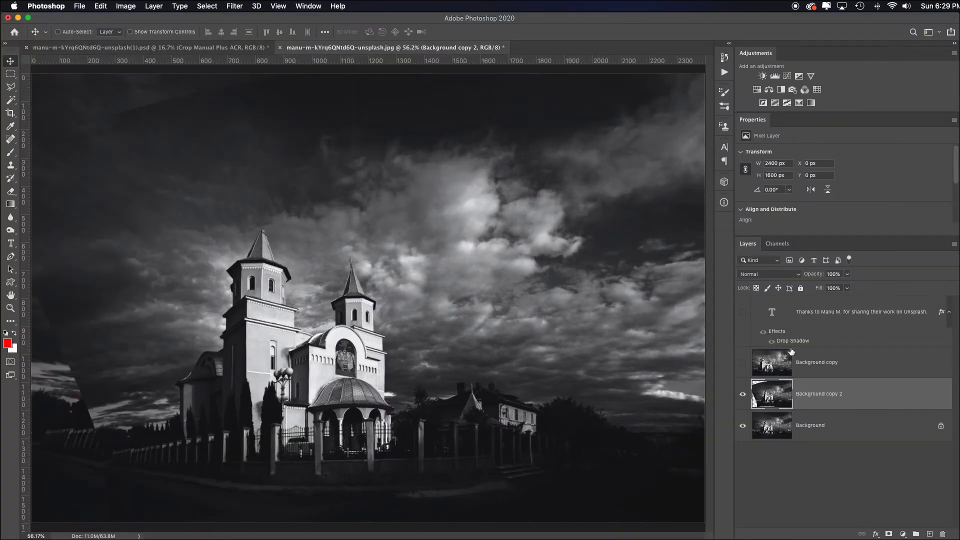
{"action": "left_click", "coordinate": [742, 394]}
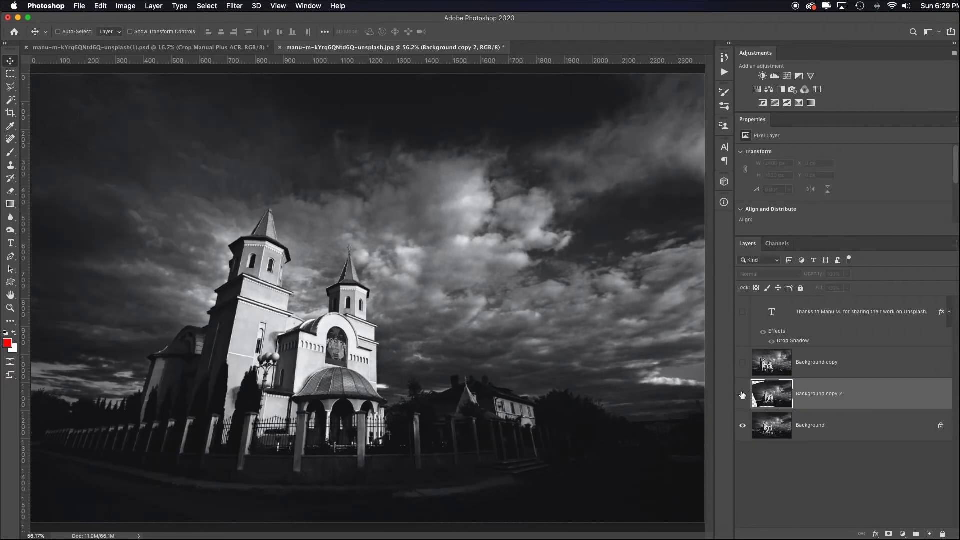
{"action": "left_click", "coordinate": [742, 394]}
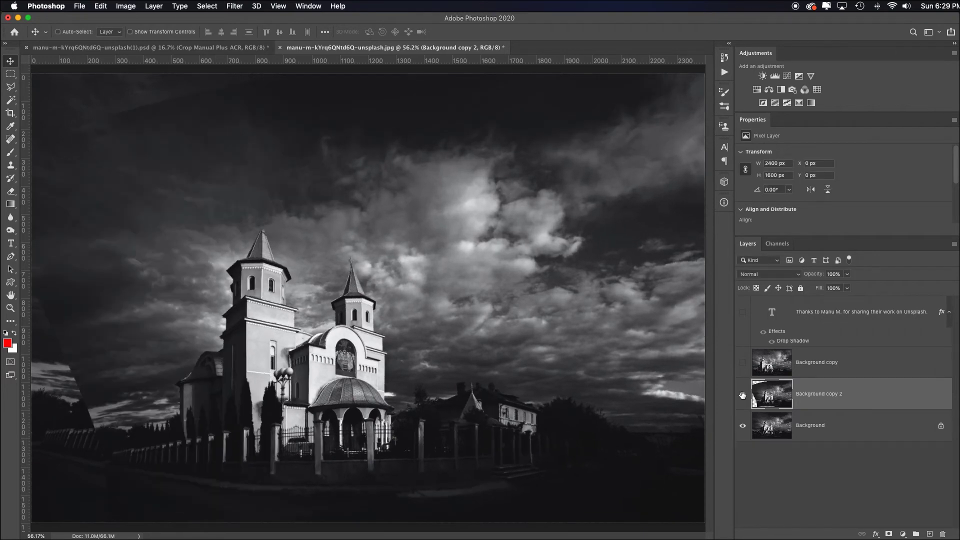
Hide the Background layer and crop the image to about 1960 by 1378 px, cutting away the empty areas.
{"action": "left_click", "coordinate": [744, 428]}
{"action": "key", "text": "c"}
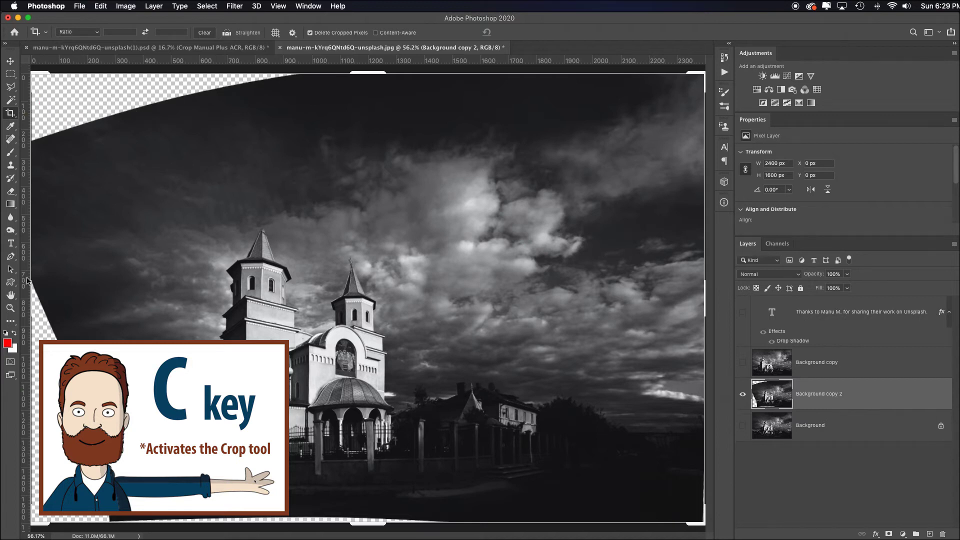
{"action": "left_click_drag", "start_coordinate": [27, 281], "coordinate": [80, 272]}
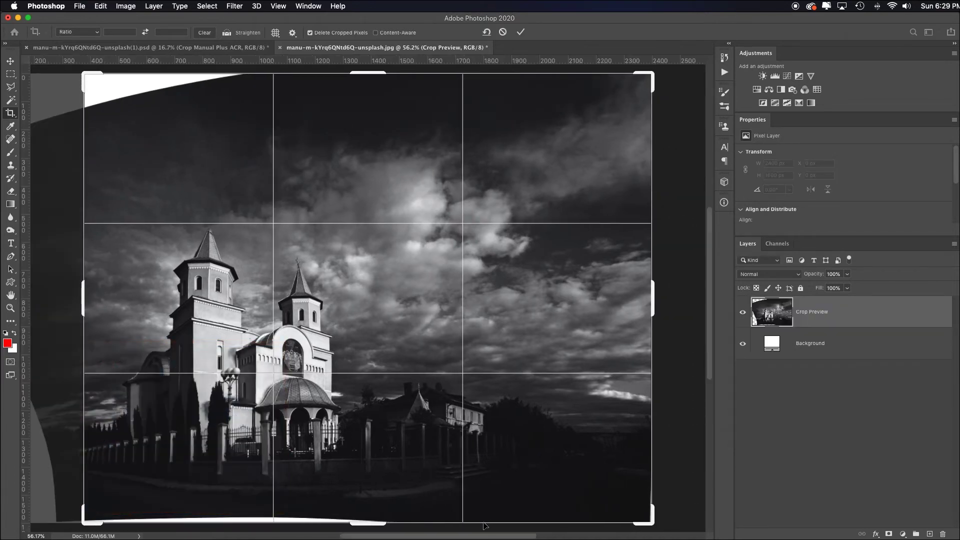
{"action": "left_click_drag", "start_coordinate": [365, 518], "coordinate": [362, 501]}
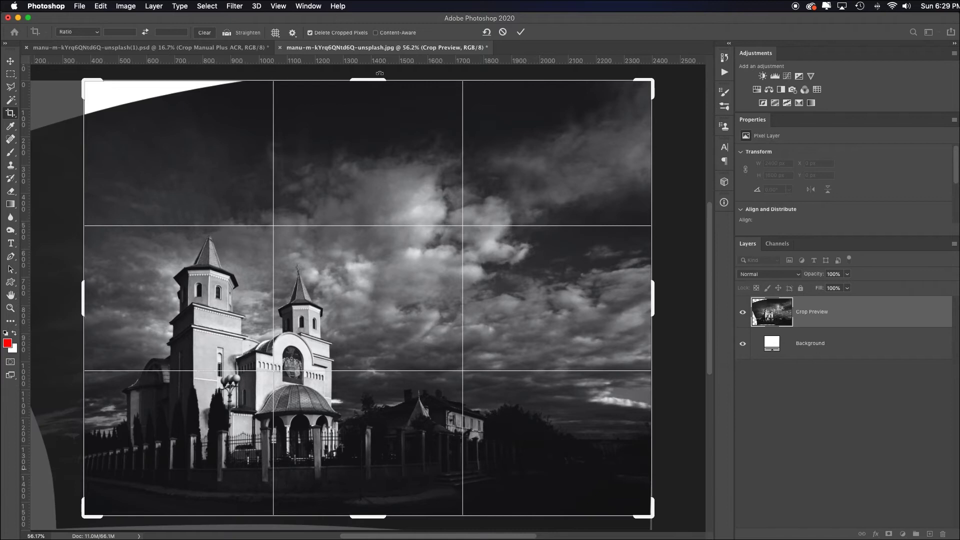
{"action": "left_click_drag", "start_coordinate": [371, 88], "coordinate": [368, 101]}
{"action": "left_click_drag", "start_coordinate": [653, 295], "coordinate": [643, 294]}
{"action": "key", "text": "Return"}
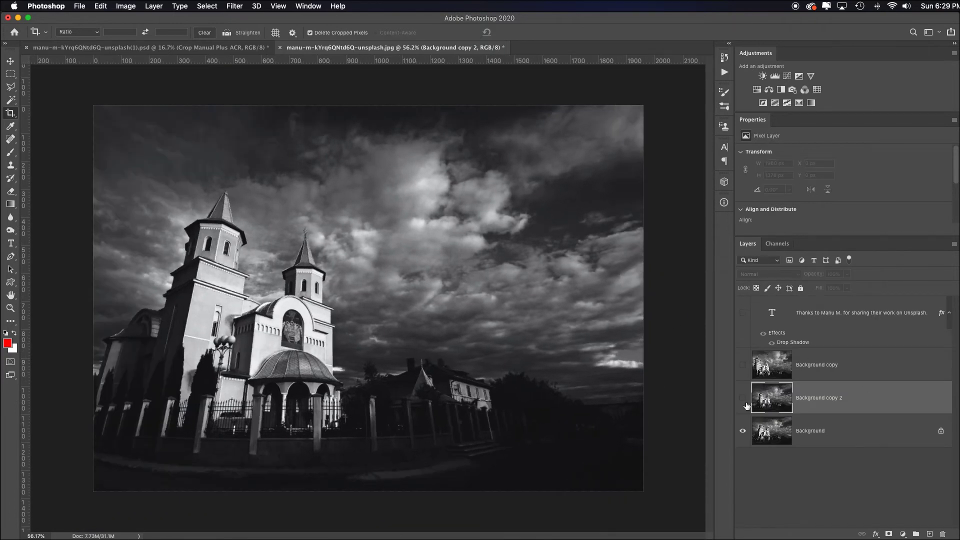
Show the Background copy 2 layer, stretch it upward with Free Transform, and crop the image to about 1935 px wide.
{"action": "left_click", "coordinate": [745, 402]}
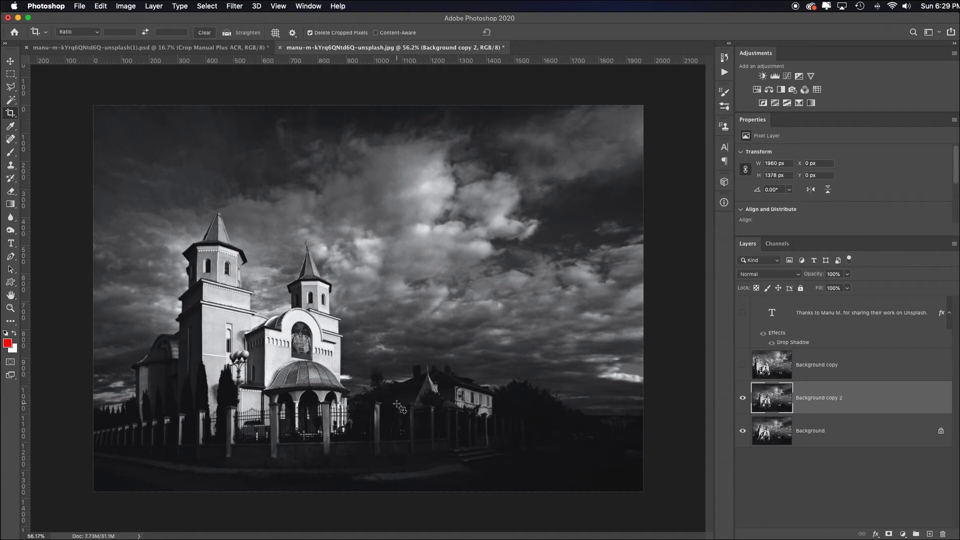
{"action": "key", "text": "super+t"}
{"action": "left_click_drag", "start_coordinate": [96, 107], "coordinate": [102, 106]}
{"action": "left_click_drag", "start_coordinate": [371, 104], "coordinate": [372, 91]}
{"action": "key", "text": "c"}
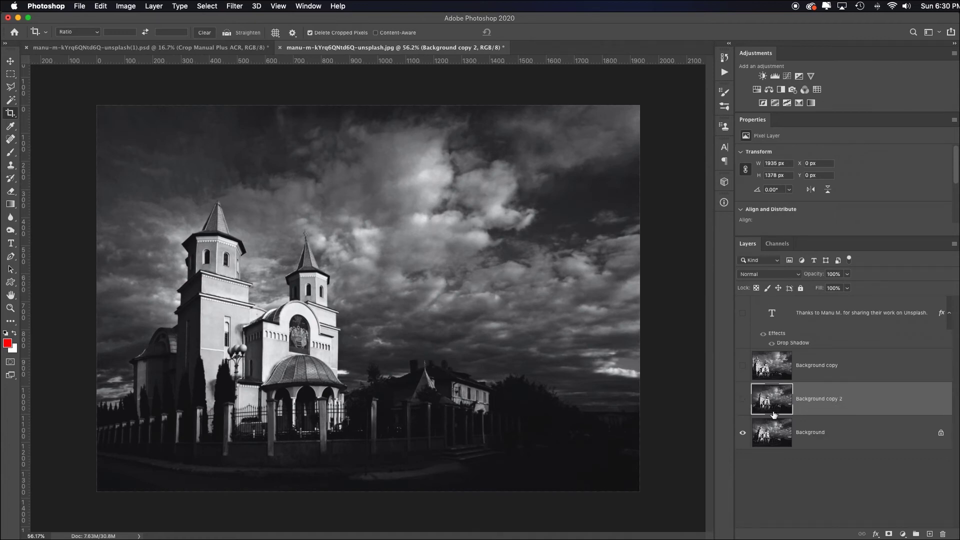
Undo the stretch and both crops to restore the full-size image.
{"action": "left_click", "coordinate": [849, 438]}
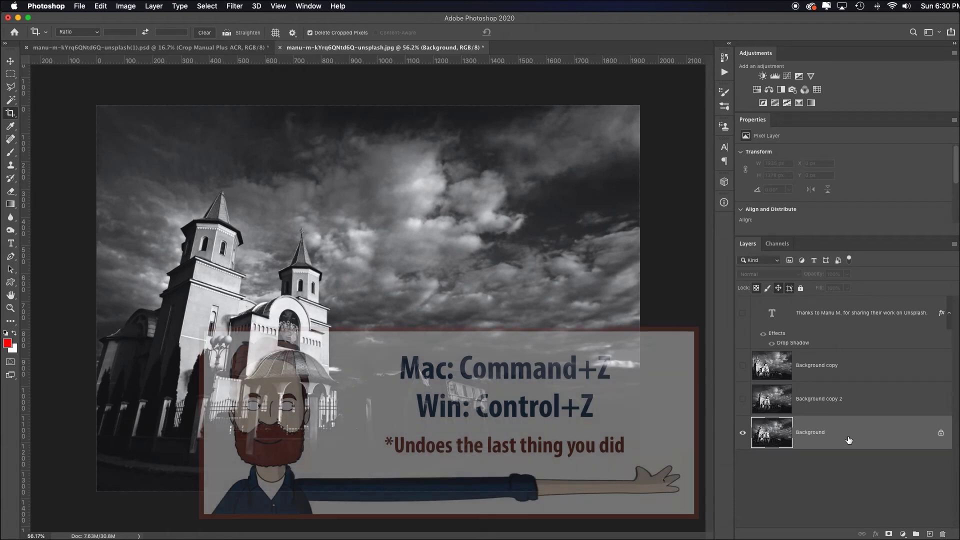
{"action": "key", "text": "super+z"}
{"action": "key", "text": "super+z"}
{"action": "key", "text": "super+z"}
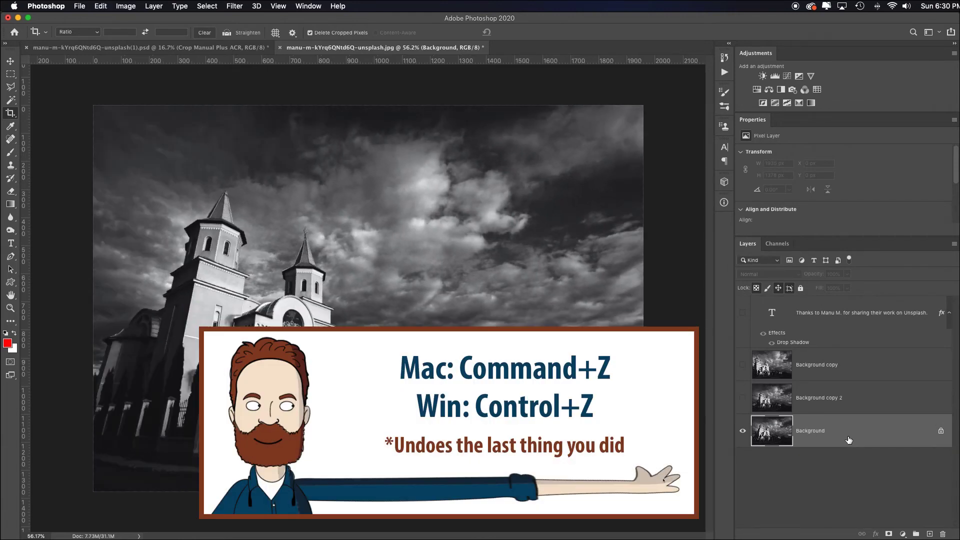
{"action": "key", "text": "super+z"}
Duplicate the original Background layer and open the new copy in the Camera Raw Filter.
{"action": "key", "text": "super+j"}
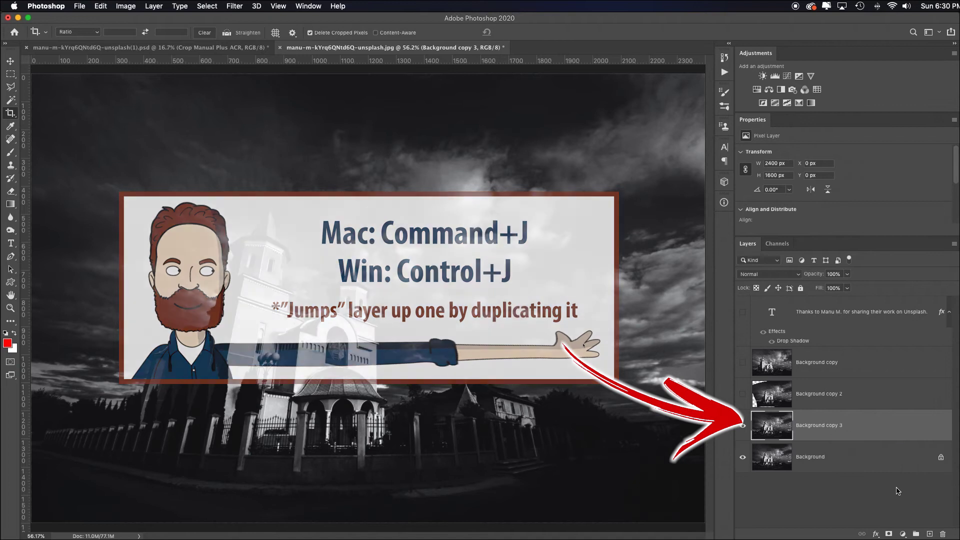
{"action": "left_click", "coordinate": [240, 10]}
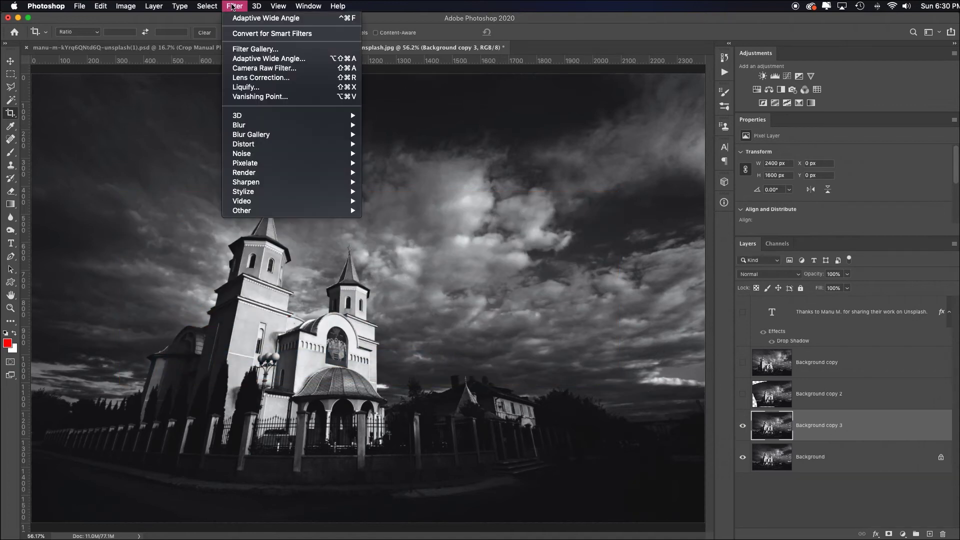
{"action": "left_click", "coordinate": [315, 70]}
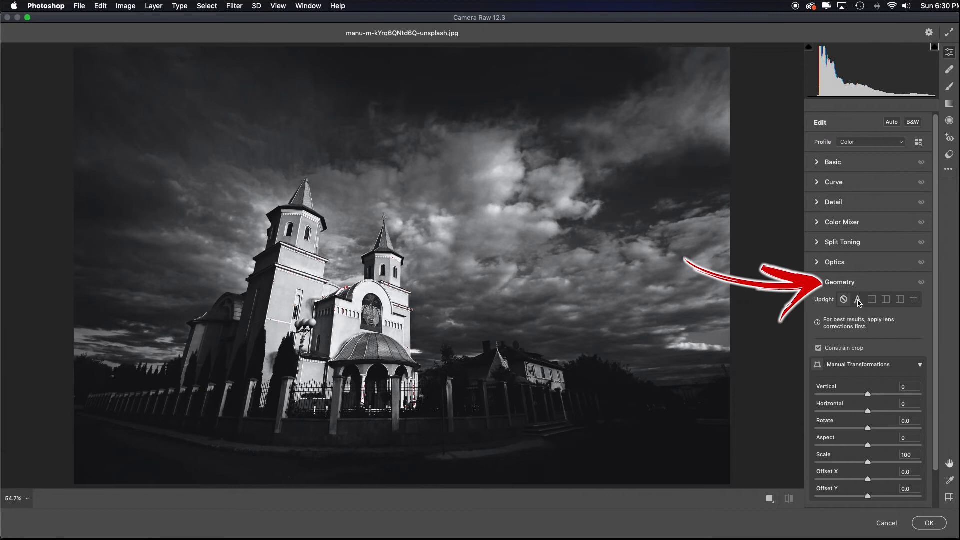
Try the Auto, Vertical and Full Upright corrections in the Geometry settings.
{"action": "left_click", "coordinate": [858, 300]}
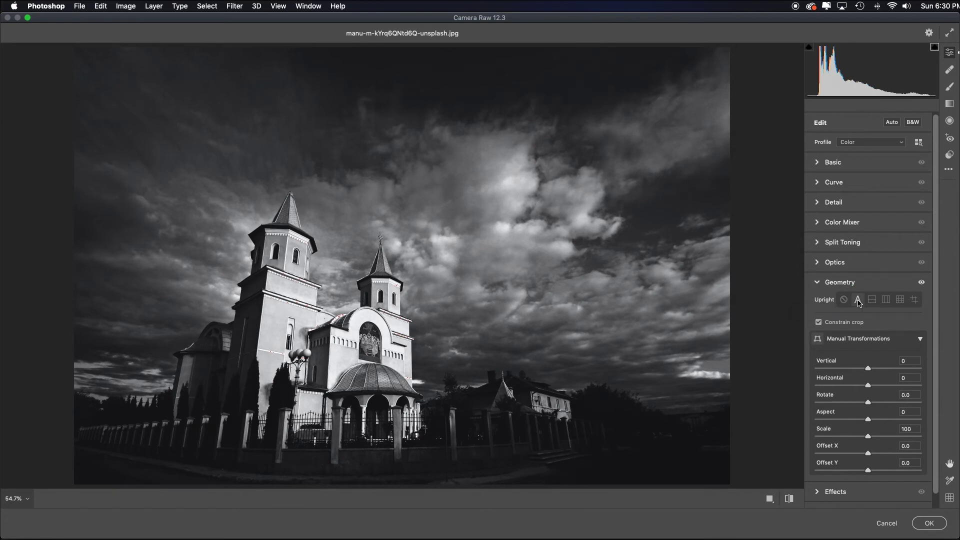
{"action": "left_click", "coordinate": [886, 299]}
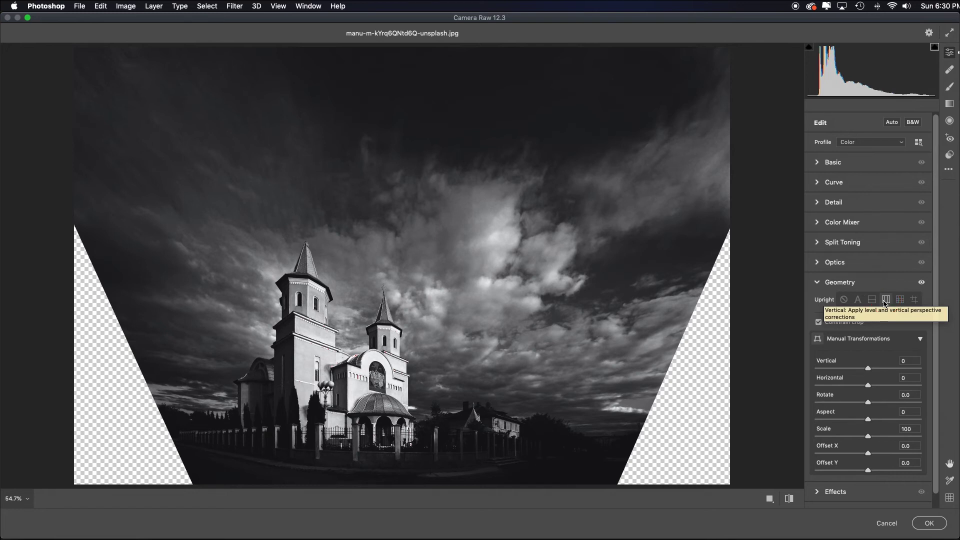
{"action": "left_click", "coordinate": [900, 300]}
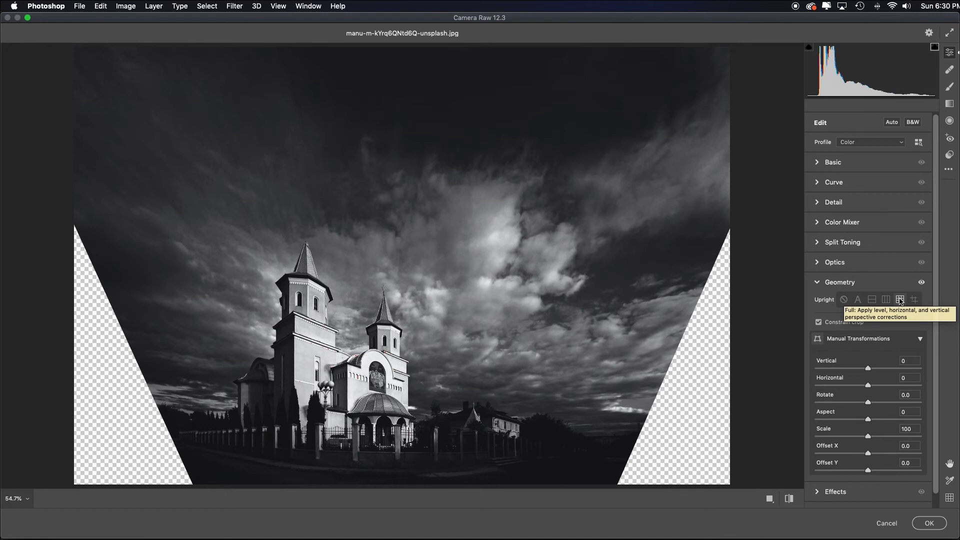
{"action": "left_click", "coordinate": [899, 300]}
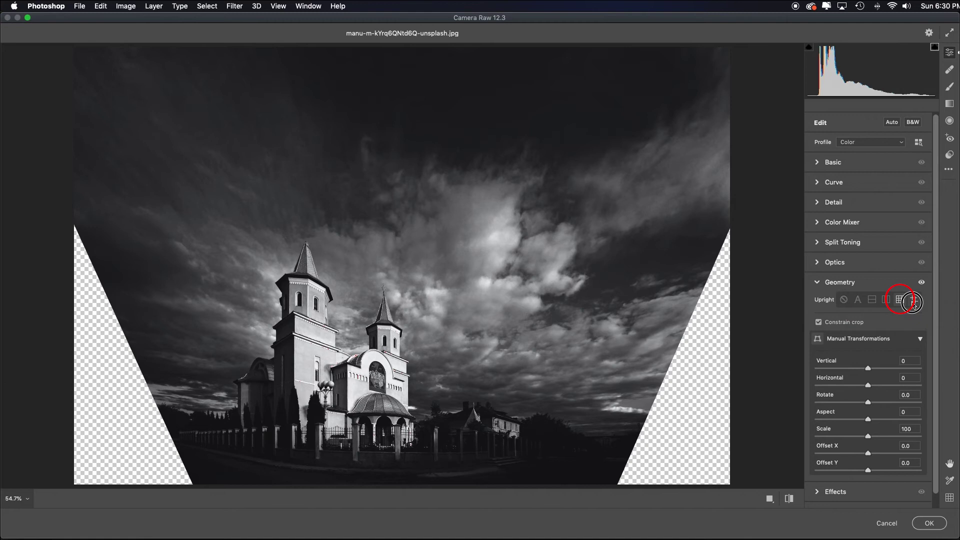
Switch Upright to Guided and draw vertical guides along the tall tower's left edge and the church's right wall.
{"action": "left_click", "coordinate": [914, 300]}
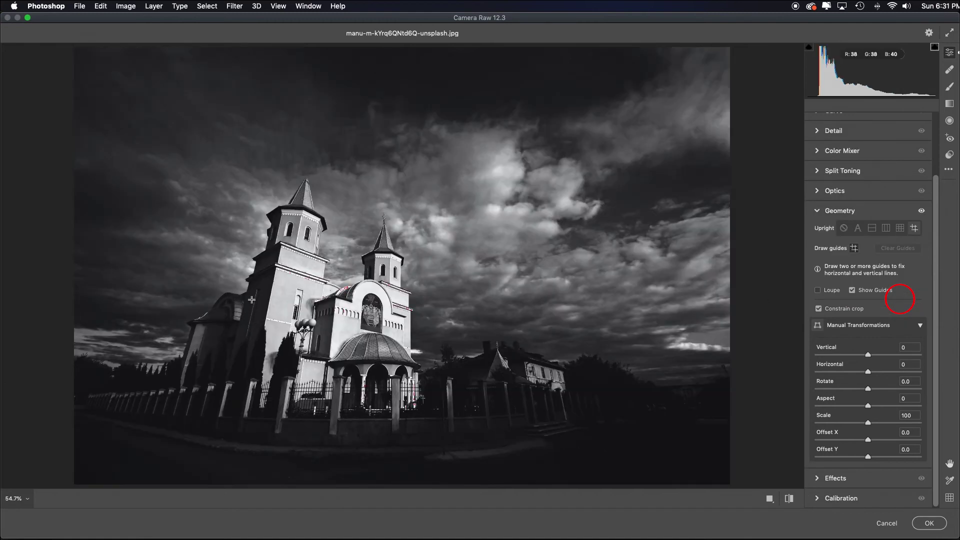
{"action": "left_click_drag", "start_coordinate": [248, 283], "coordinate": [238, 328]}
{"action": "left_click_drag", "start_coordinate": [411, 313], "coordinate": [411, 404]}
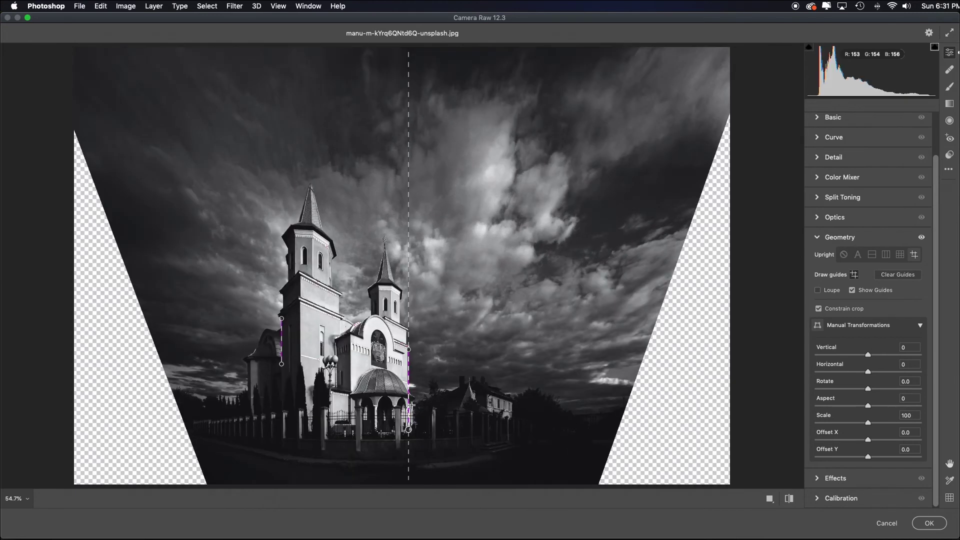
Add a horizontal guide at the tower roofs and a vertical one along the left wing, apply the filter, and compare with the original.
{"action": "left_click_drag", "start_coordinate": [292, 224], "coordinate": [364, 232]}
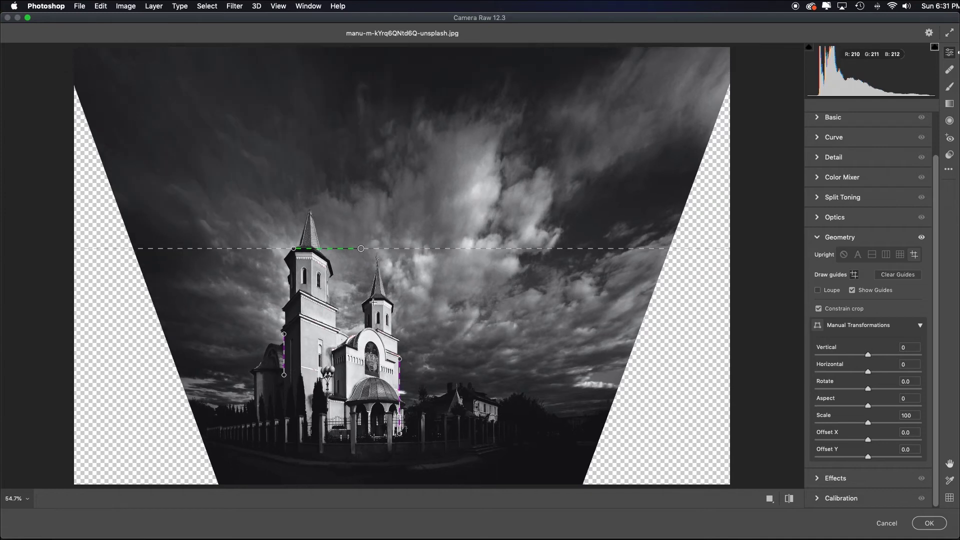
{"action": "left_click_drag", "start_coordinate": [254, 374], "coordinate": [254, 443]}
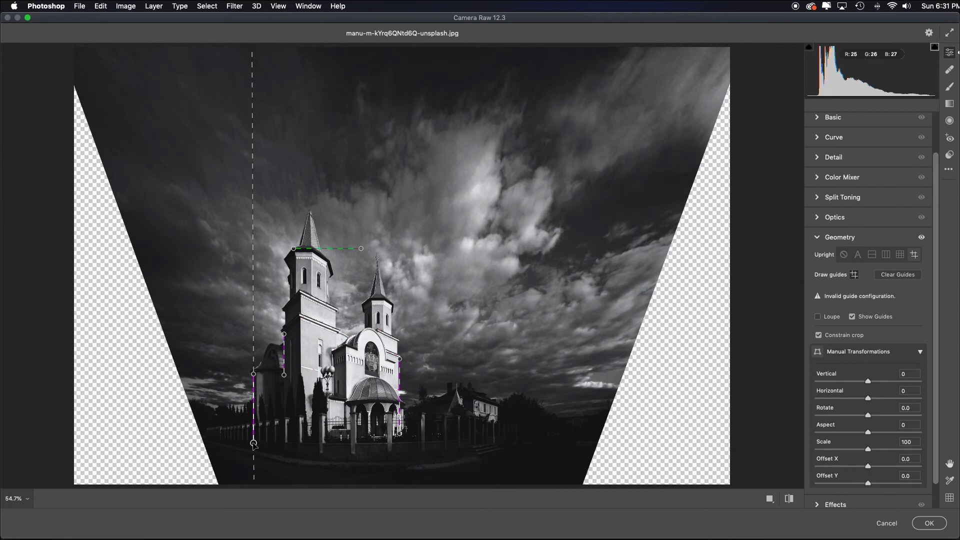
{"action": "left_click", "coordinate": [929, 523]}
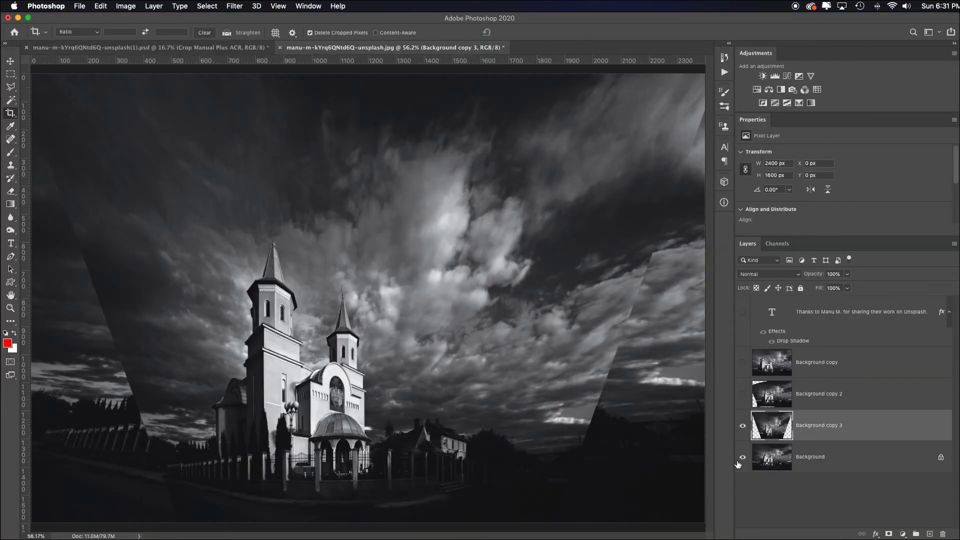
{"action": "left_click", "coordinate": [744, 427]}
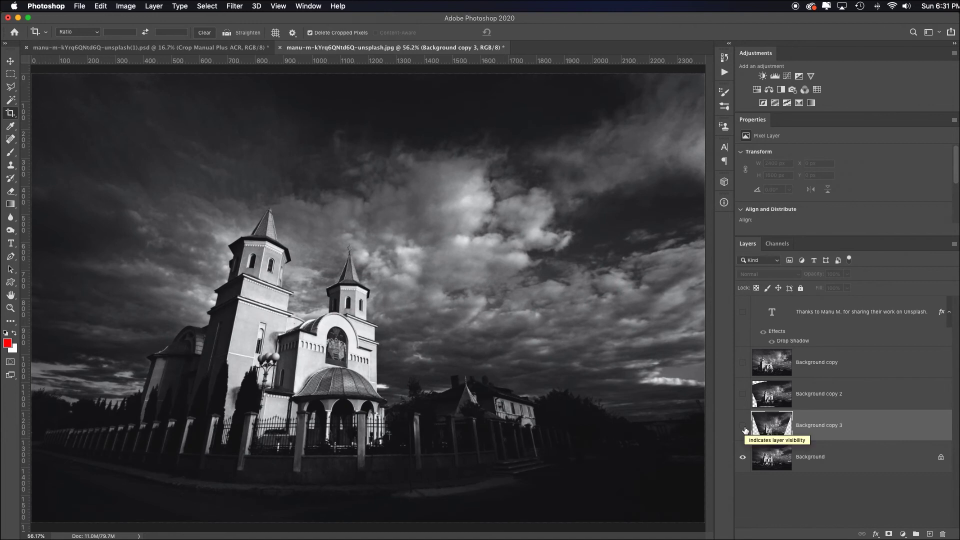
{"action": "left_click", "coordinate": [744, 428]}
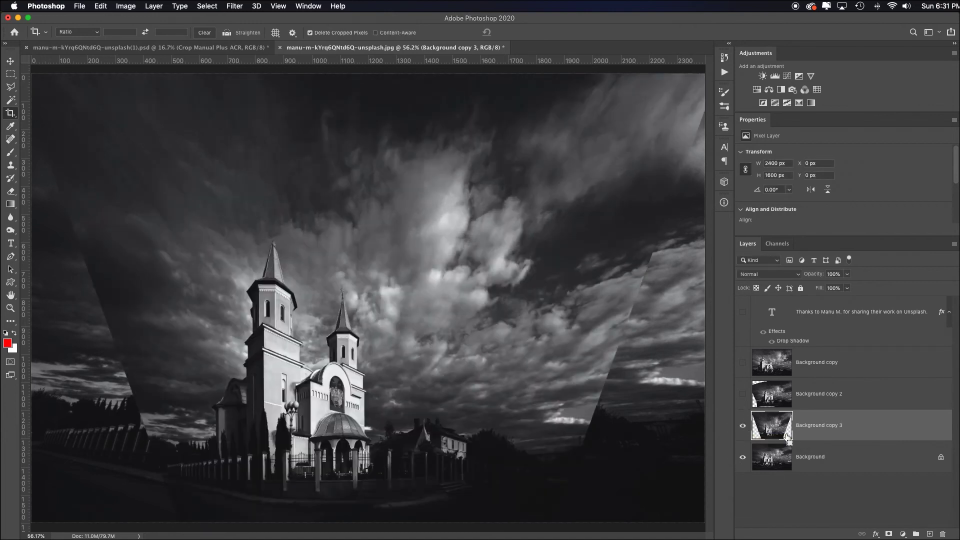
Free Transform Background copy 3 by moving the upper corners inward, lowering the upper edge, and spreading the lower corners outward.
{"action": "key", "text": "super+t"}
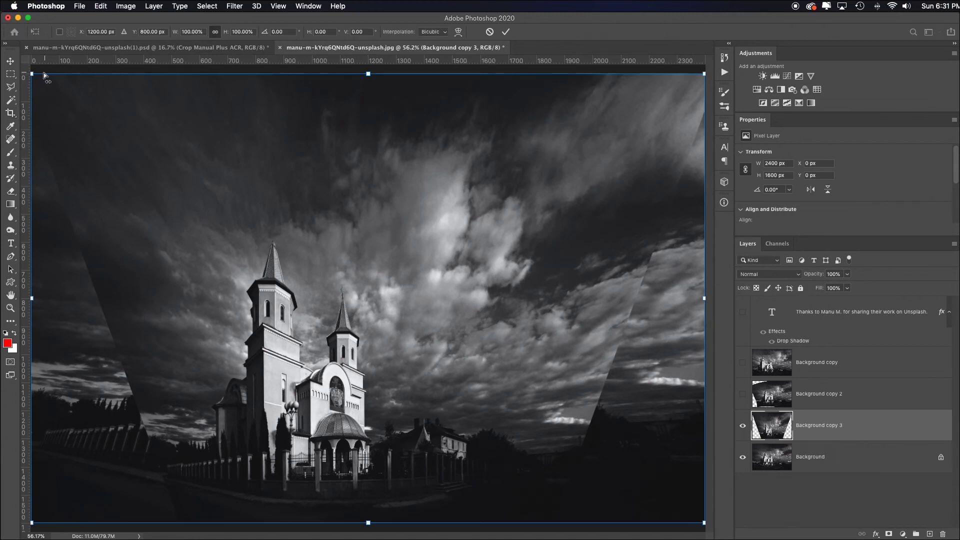
{"action": "left_click_drag", "start_coordinate": [33, 75], "coordinate": [65, 89]}
{"action": "left_click_drag", "start_coordinate": [698, 76], "coordinate": [670, 93]}
{"action": "left_click_drag", "start_coordinate": [69, 90], "coordinate": [79, 90]}
{"action": "left_click_drag", "start_coordinate": [375, 90], "coordinate": [375, 121]}
{"action": "key", "text": "super+minus"}
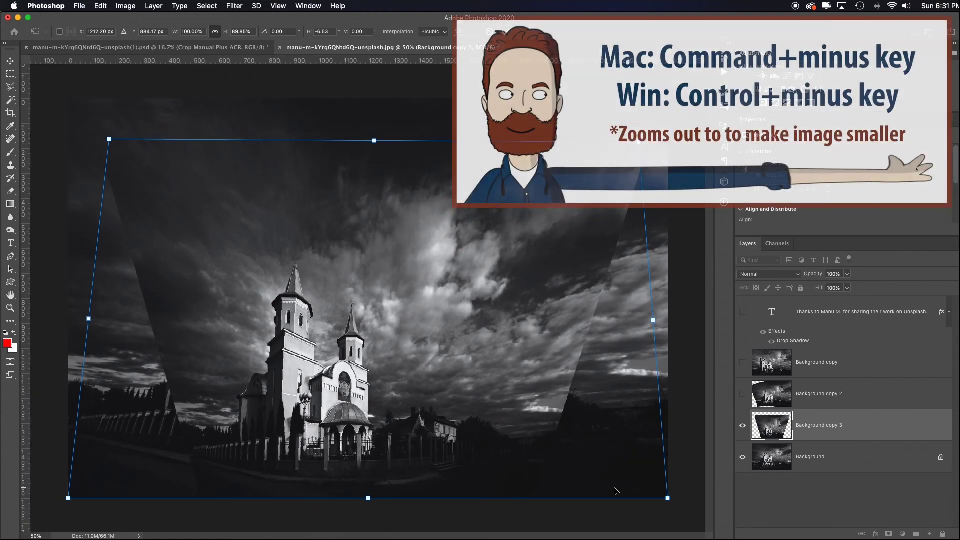
{"action": "left_click_drag", "start_coordinate": [668, 499], "coordinate": [687, 498]}
{"action": "left_click_drag", "start_coordinate": [69, 499], "coordinate": [44, 500]}
{"action": "key", "text": "Return"}
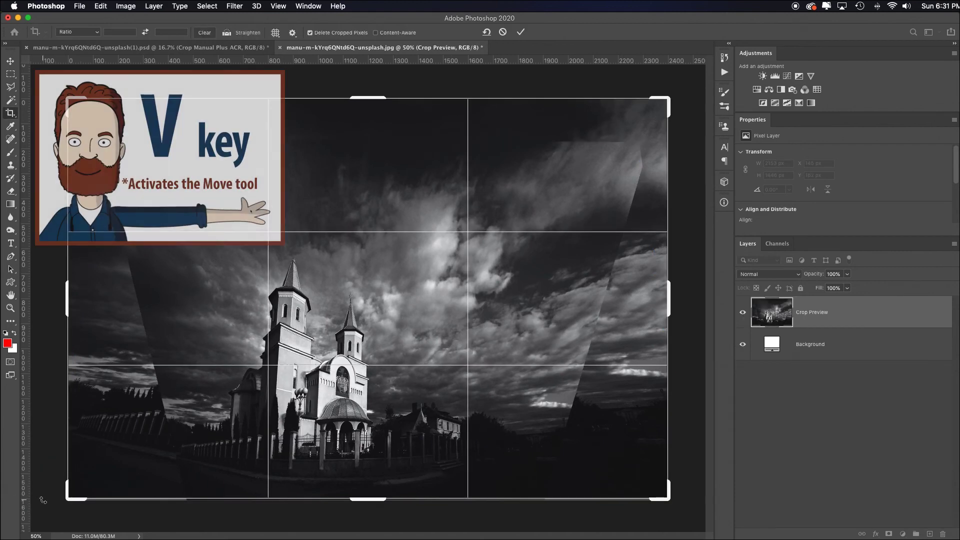
Hide the Background layer and crop the empty sides and upper area away, leaving about 1409 × 1404 px.
{"action": "key", "text": "v"}
{"action": "left_click", "coordinate": [743, 457]}
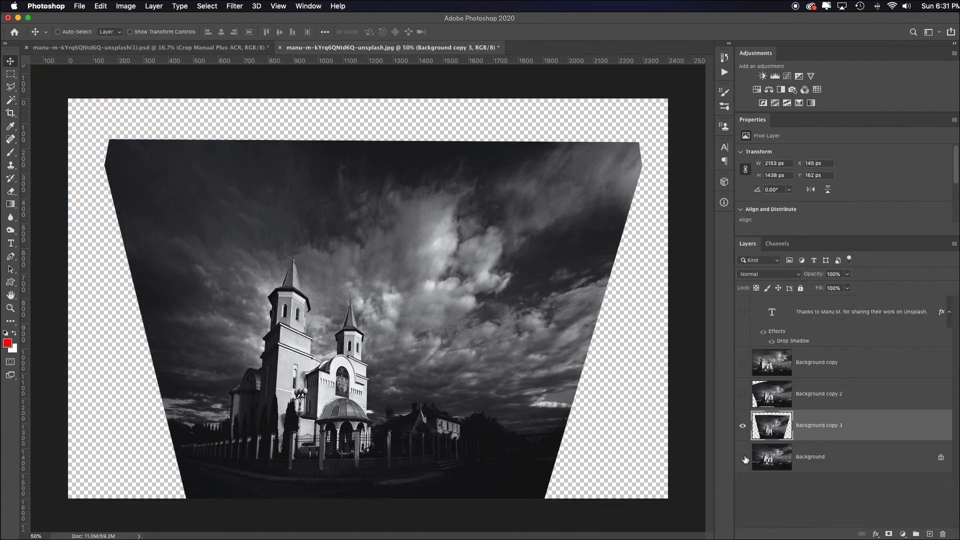
{"action": "key", "text": "c"}
{"action": "left_click_drag", "start_coordinate": [64, 301], "coordinate": [131, 300]}
{"action": "left_click_drag", "start_coordinate": [365, 107], "coordinate": [360, 122]}
{"action": "left_click_drag", "start_coordinate": [606, 299], "coordinate": [545, 300]}
{"action": "key", "text": "Return"}
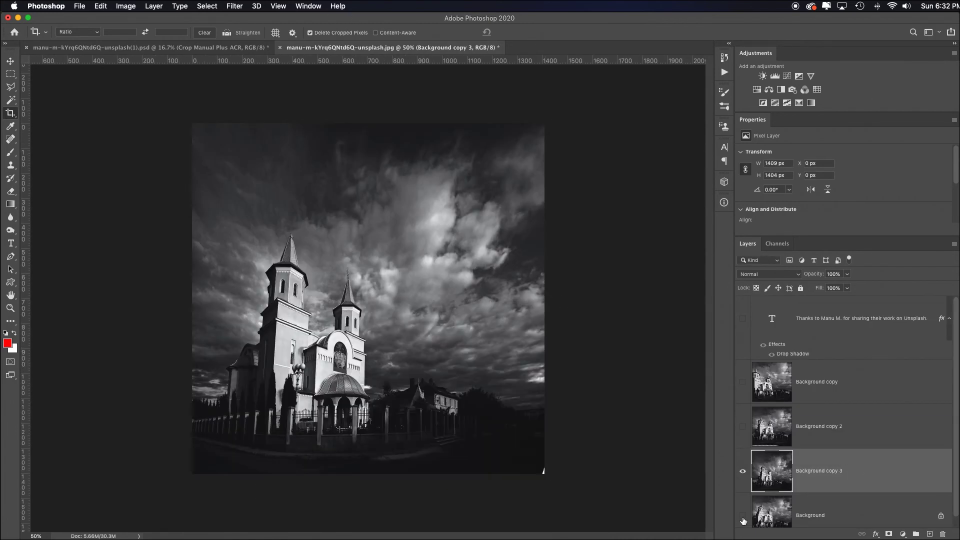
Show the Background layer, toggle Background copy 3 to compare the correction, and make Background copy 2 visible.
{"action": "left_click", "coordinate": [742, 505]}
{"action": "left_click", "coordinate": [743, 471]}
{"action": "left_click", "coordinate": [743, 472]}
{"action": "left_click", "coordinate": [743, 426]}
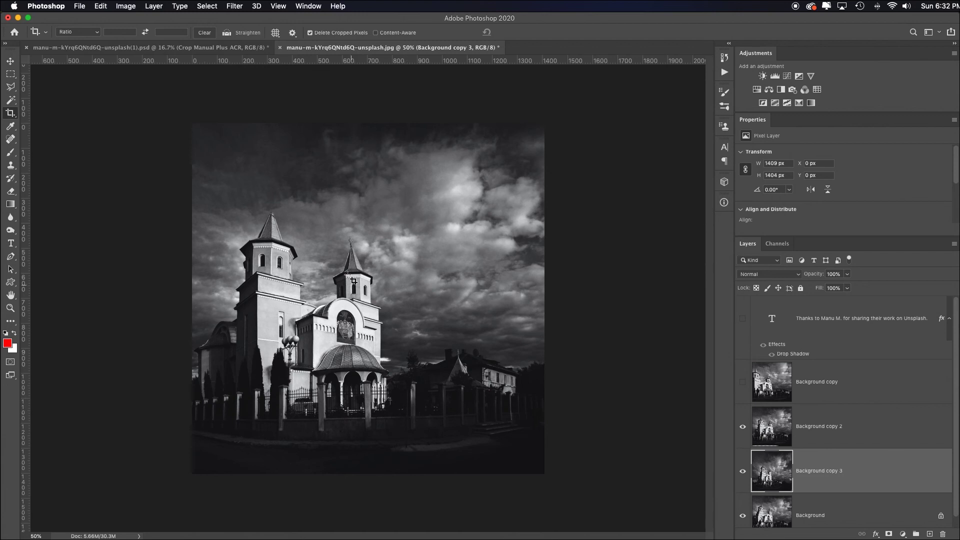
Apply the Camera Raw Filter with Auto Upright to Background copy 3 and hide Background copy 2.
{"action": "left_click", "coordinate": [235, 6]}
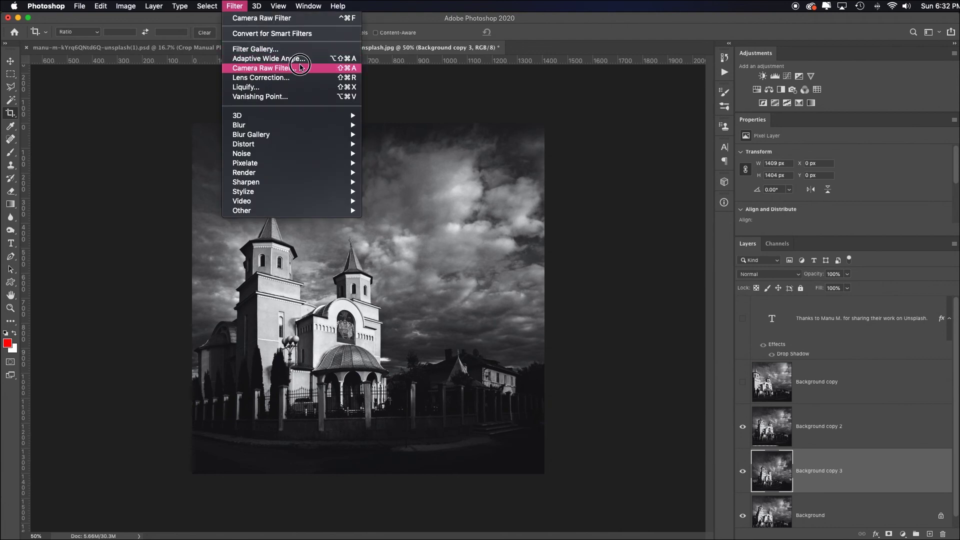
{"action": "left_click", "coordinate": [302, 67]}
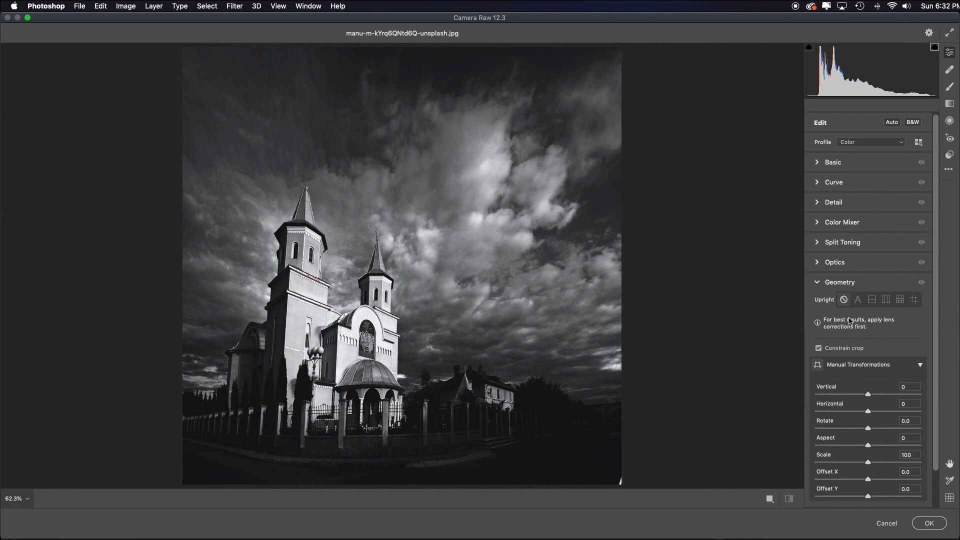
{"action": "left_click", "coordinate": [859, 304]}
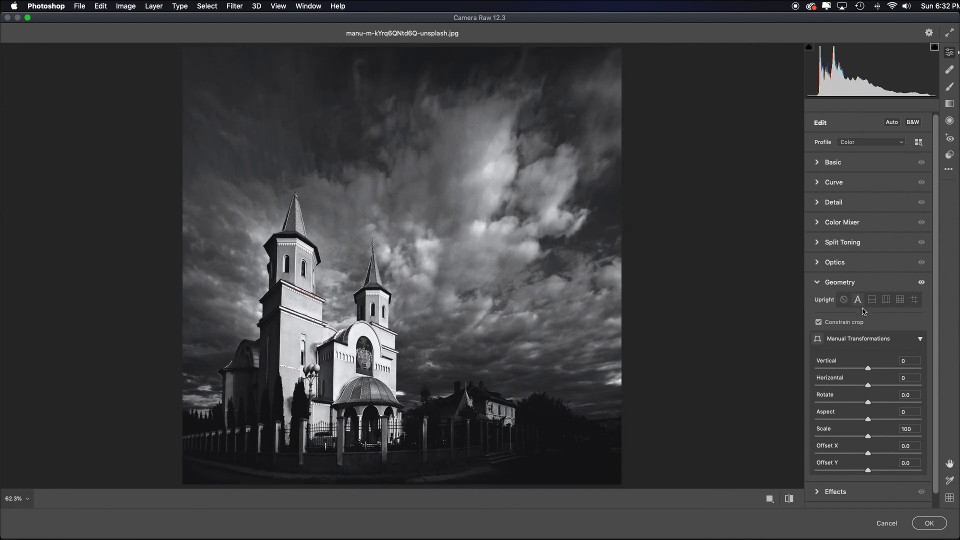
{"action": "left_click", "coordinate": [927, 525]}
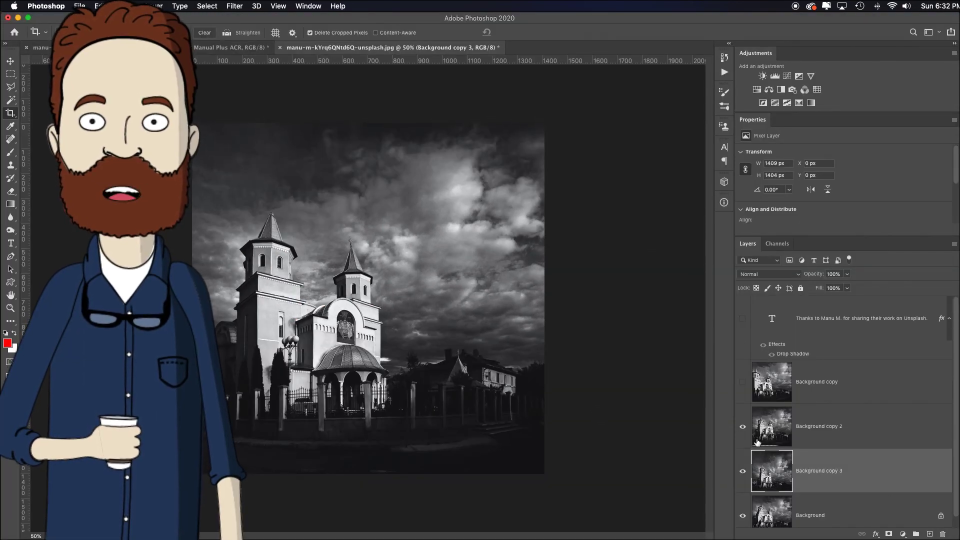
{"action": "left_click", "coordinate": [742, 427]}
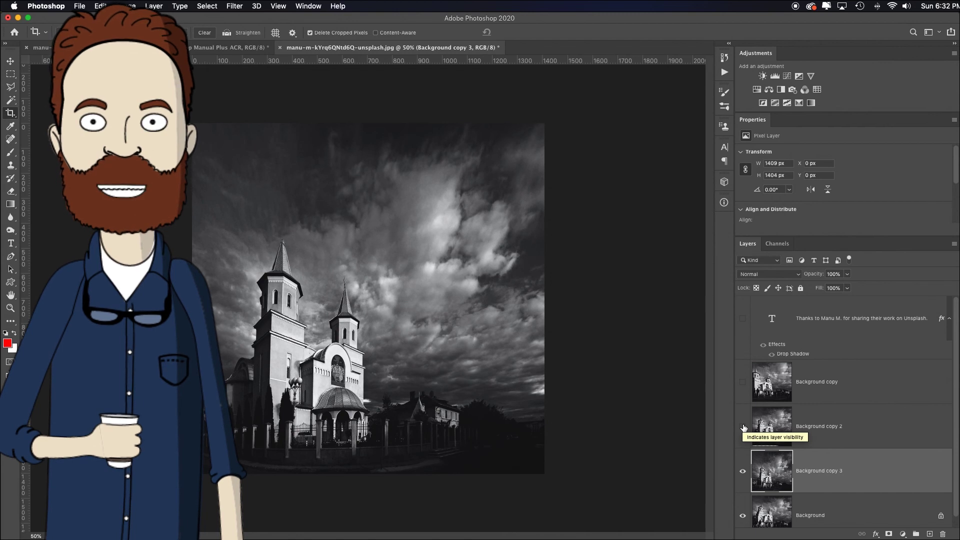